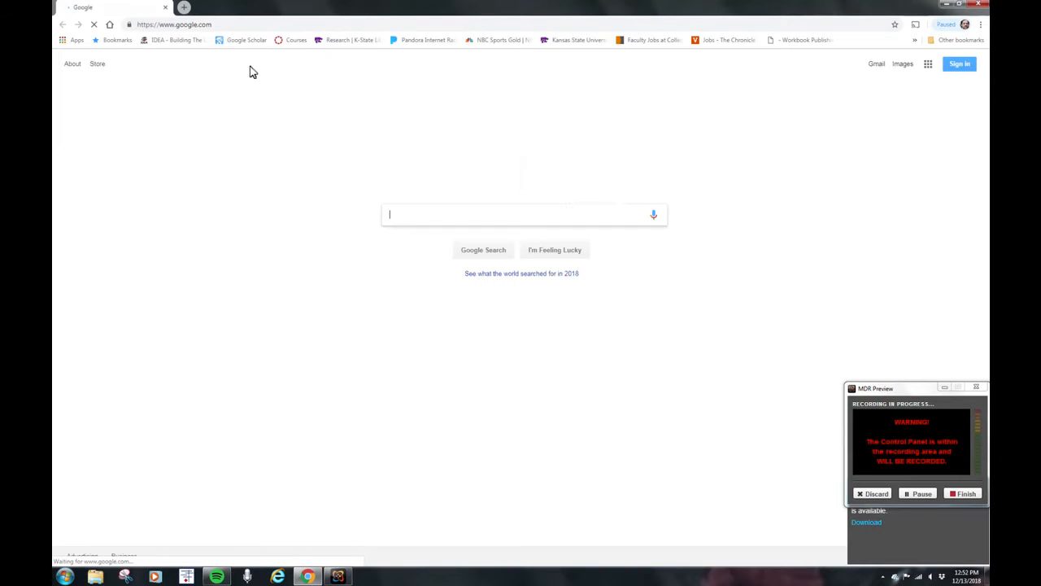
- Search the web for "r statistics download" and open The R Project for Statistical Computing site
left_click(228, 28)
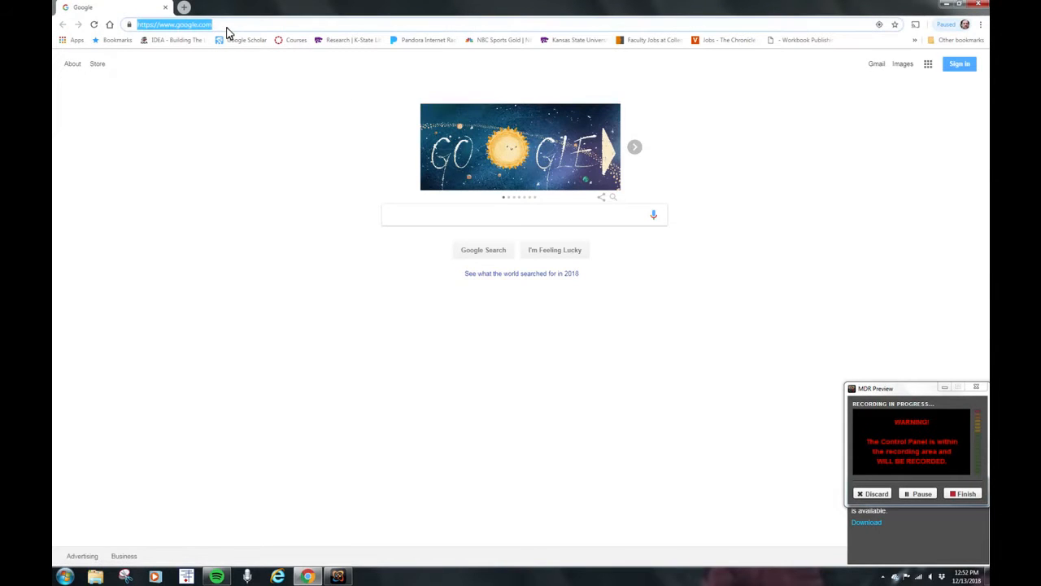
type("r statist")
key("Down")
key("Down")
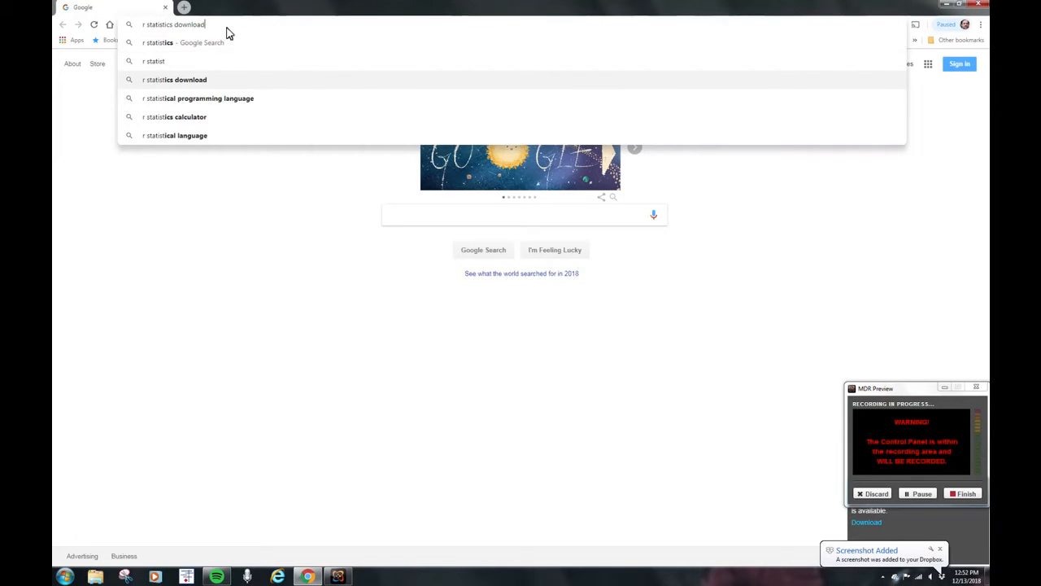
key("Return")
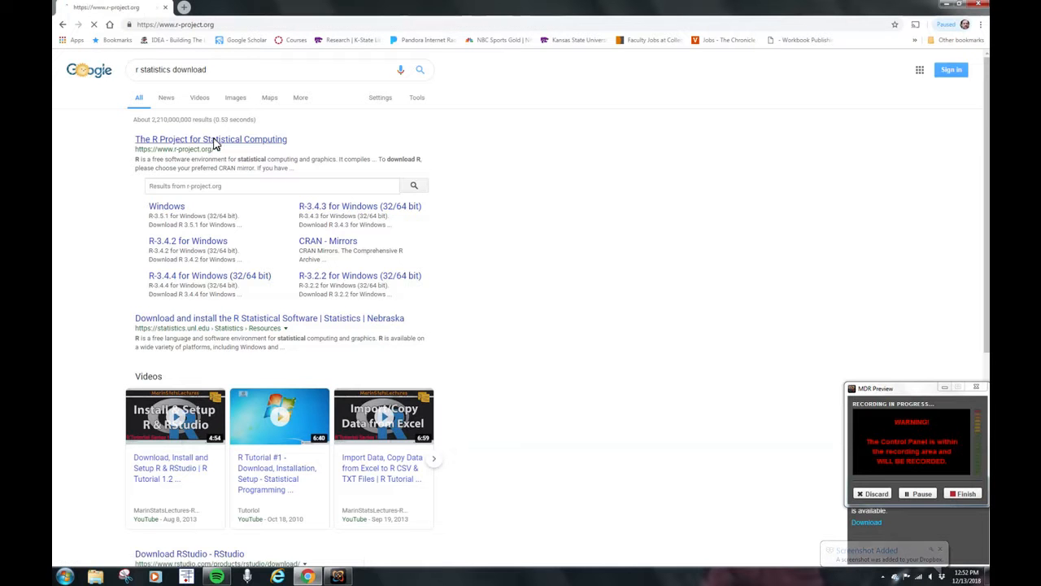
left_click(215, 144)
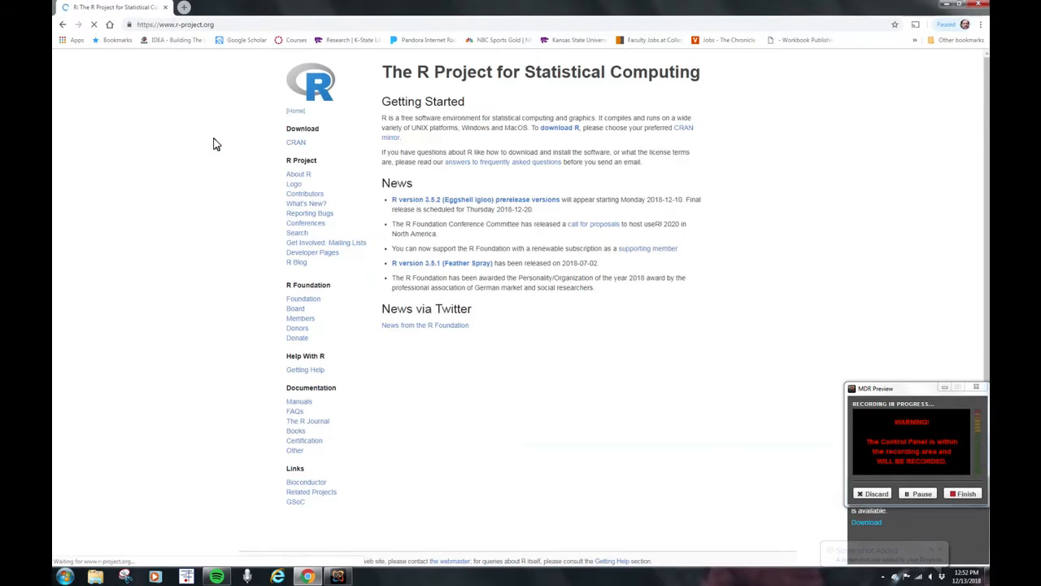
- Go to the CRAN mirror list and choose the http University of Kansas mirror in the USA section
left_click(297, 144)
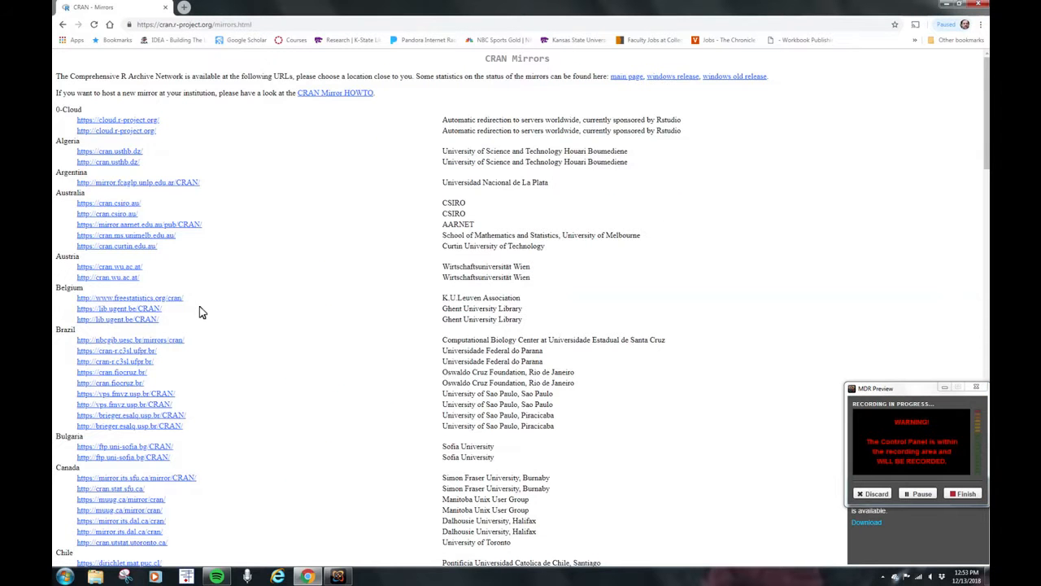
scroll(199, 305, "down", 20)
scroll(196, 289, "down", 3)
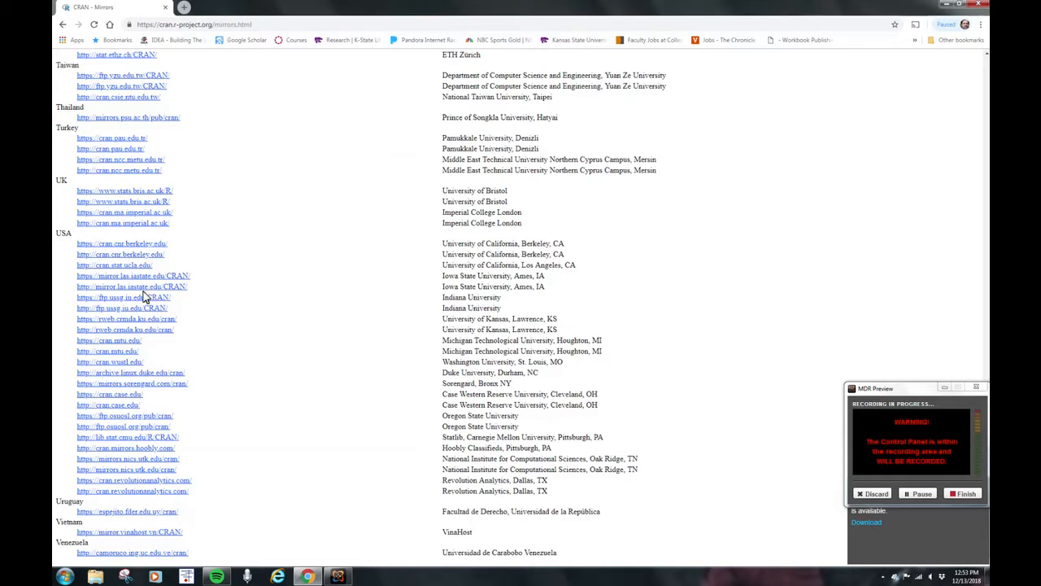
left_click(120, 331)
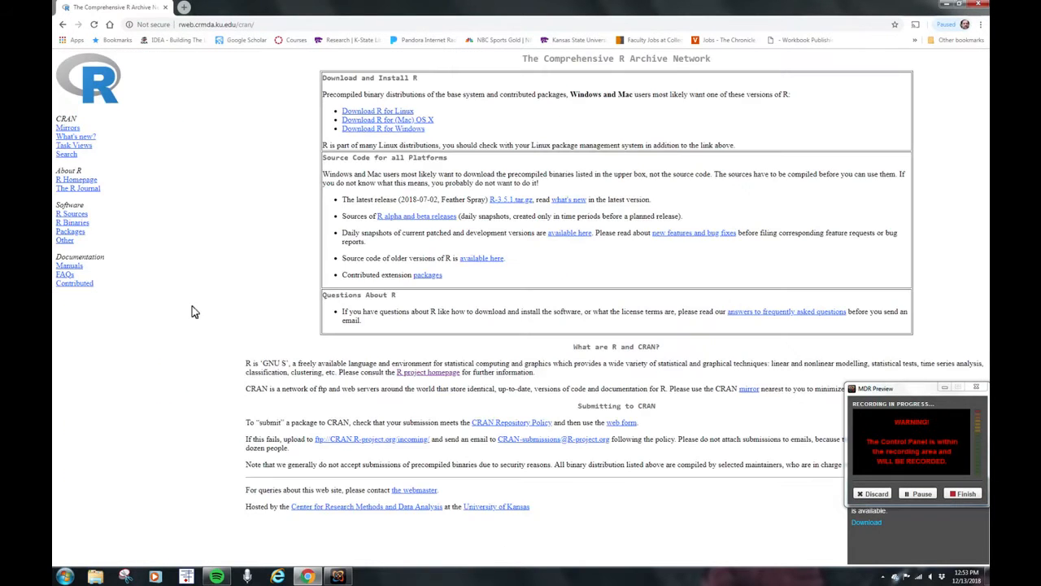
- Download the R 3.5.1 base installer for Windows from the mirror
left_click(403, 130)
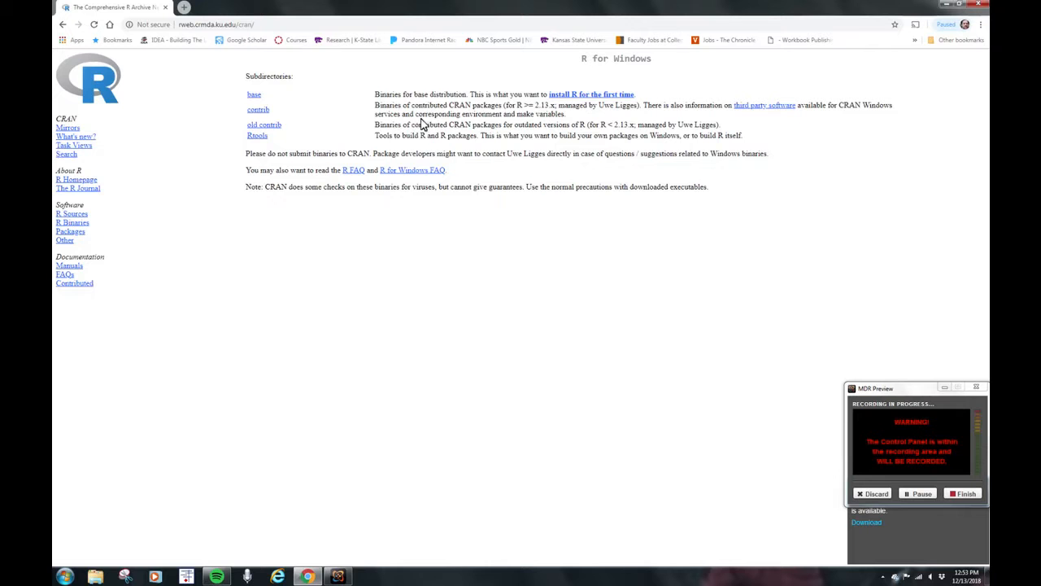
left_click(603, 96)
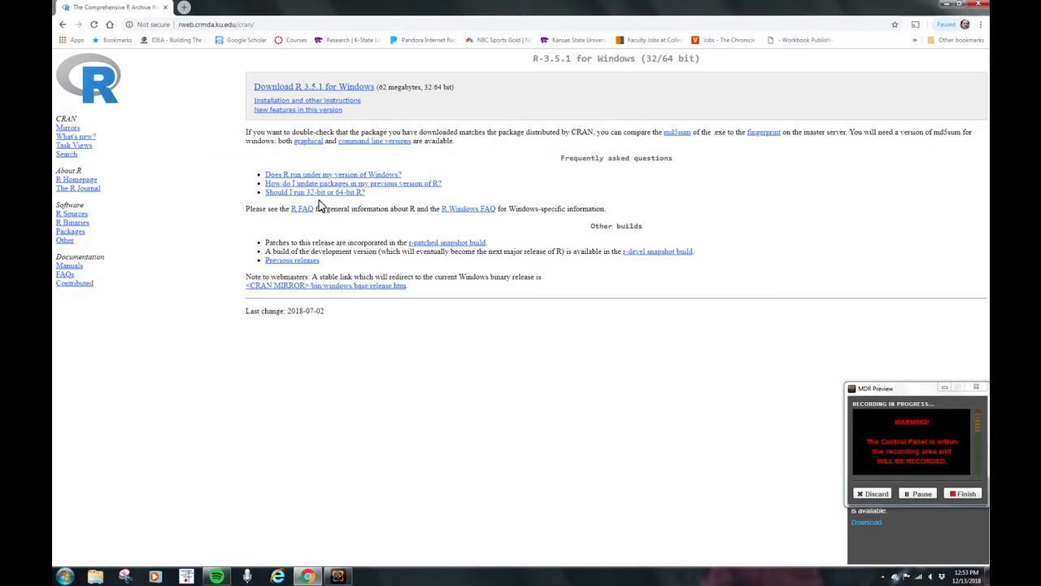
left_click(318, 86)
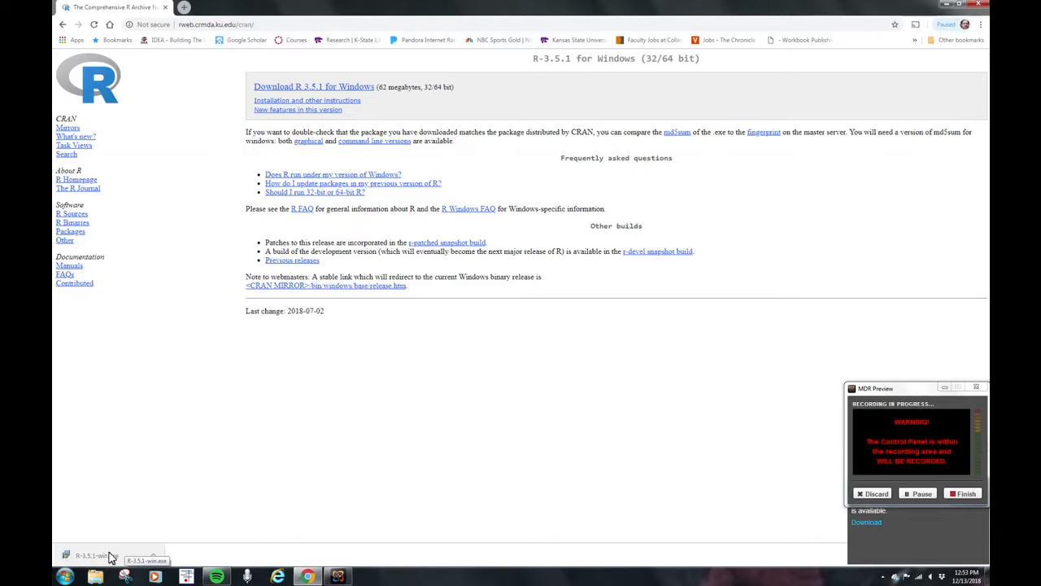
- Run the downloaded R-3.5.1-win.exe, allow it through the security warning and start the setup wizard
left_click(112, 556)
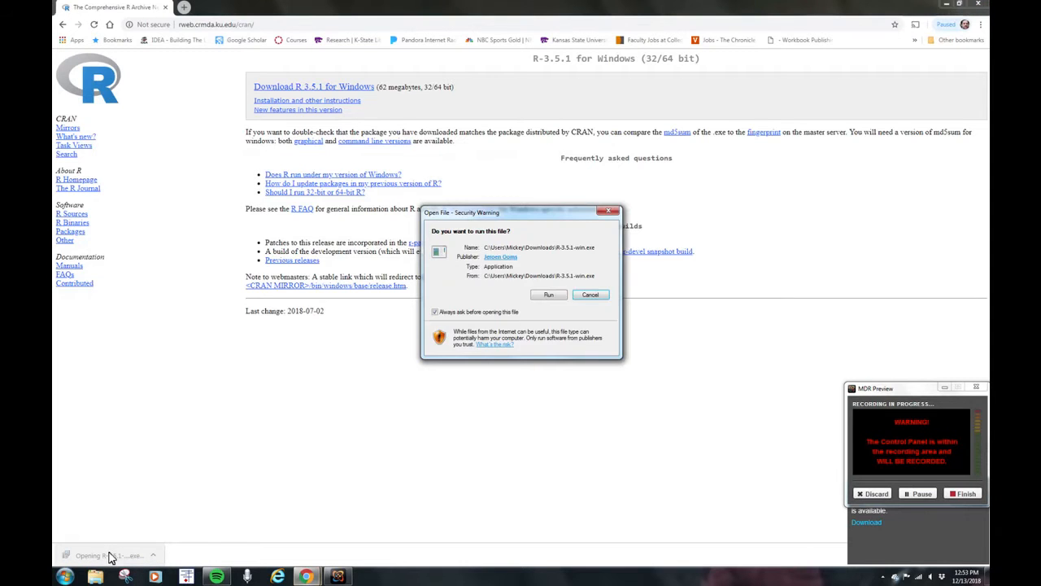
left_click(549, 297)
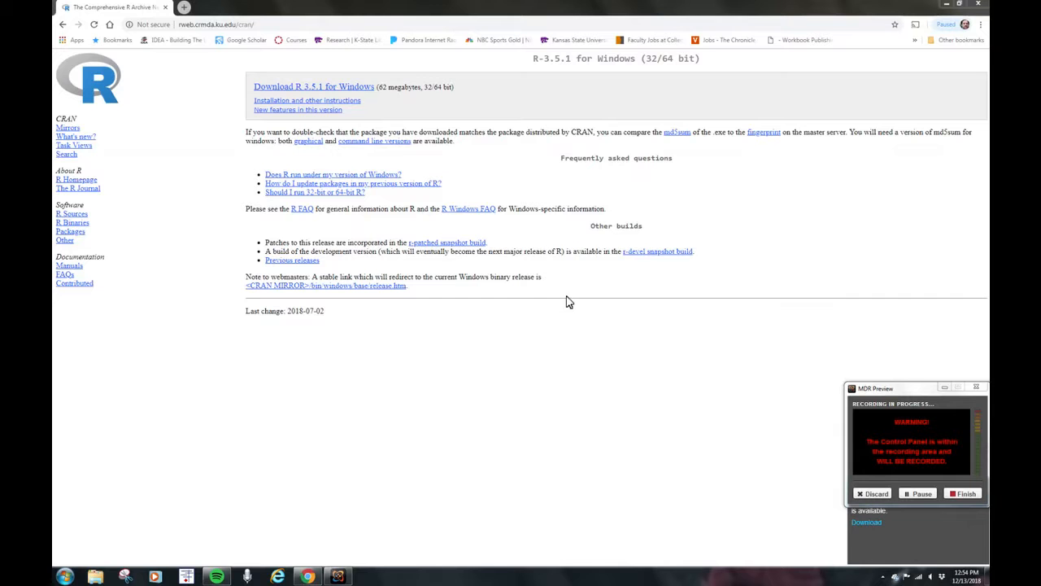
left_click(530, 309)
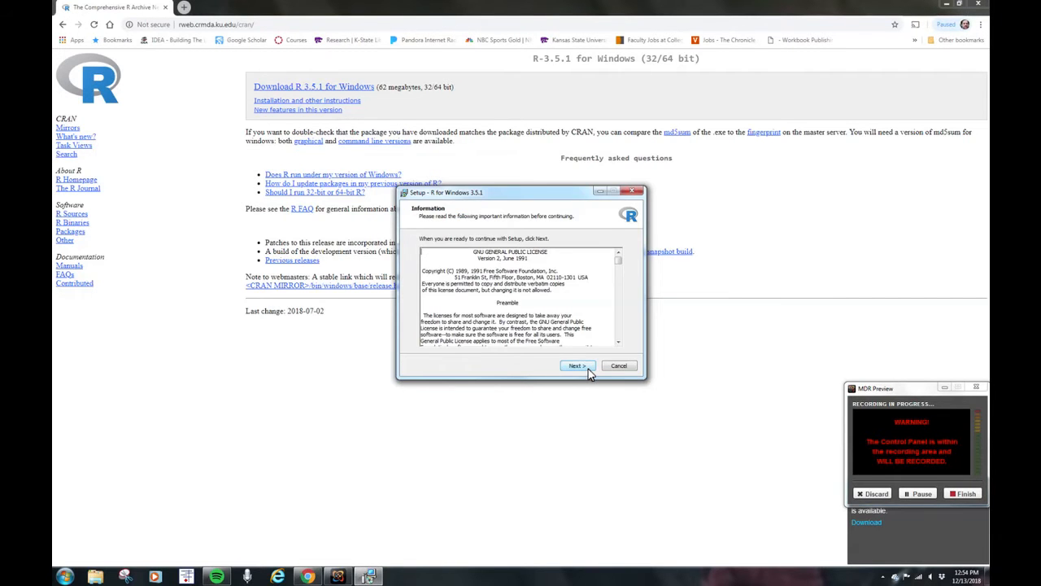
- Install R for Windows 3.5.1 with the default user installation components, startup options, Start Menu folder and additional tasks
left_click(588, 368)
left_click(587, 370)
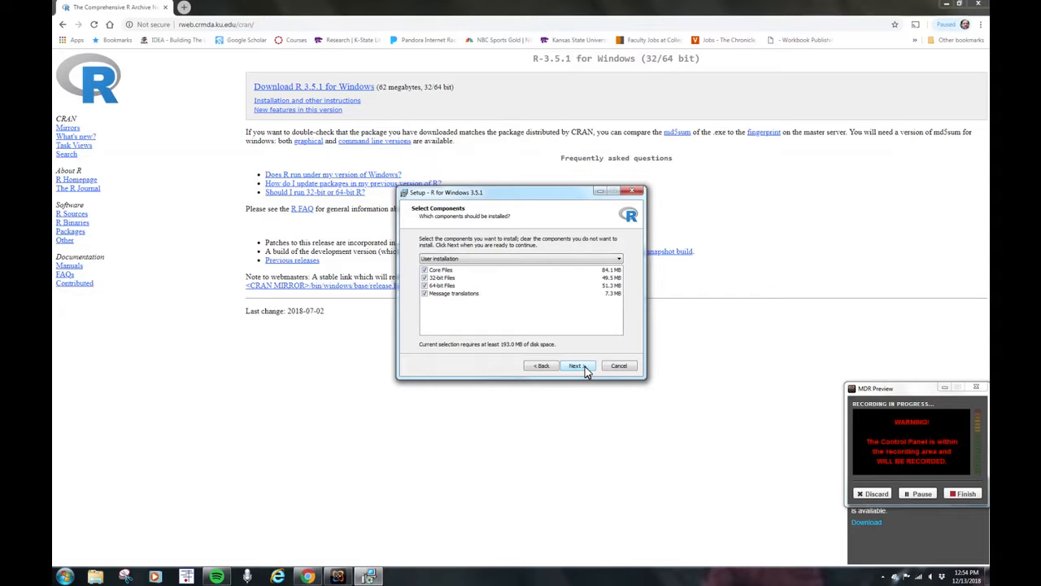
left_click(586, 369)
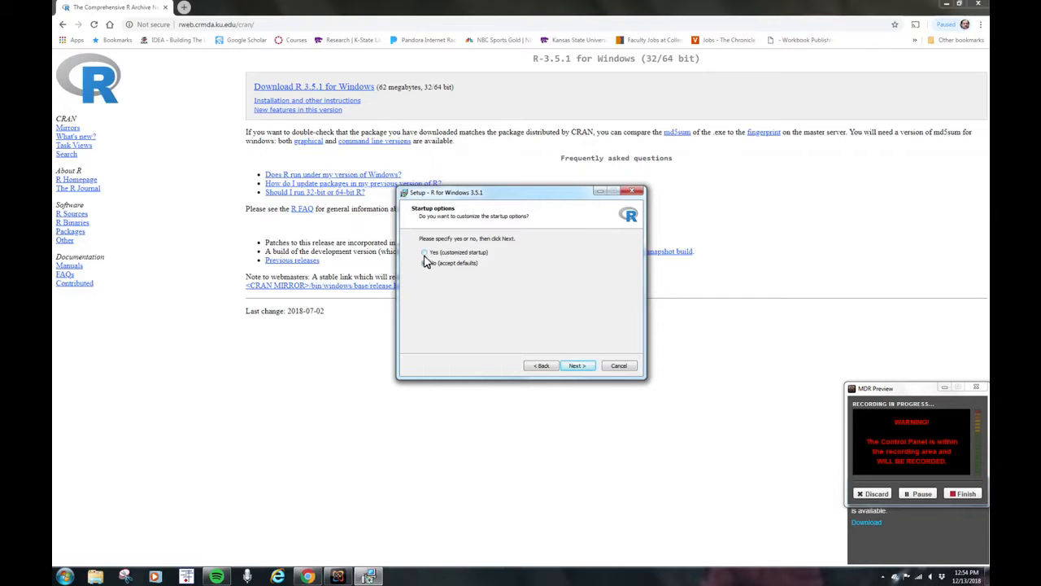
left_click(571, 365)
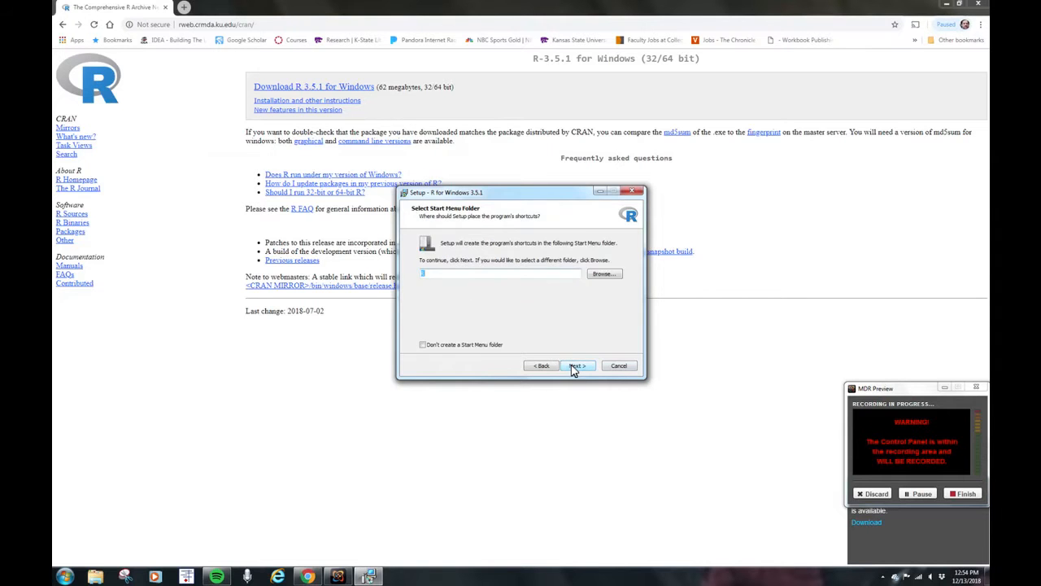
left_click(576, 369)
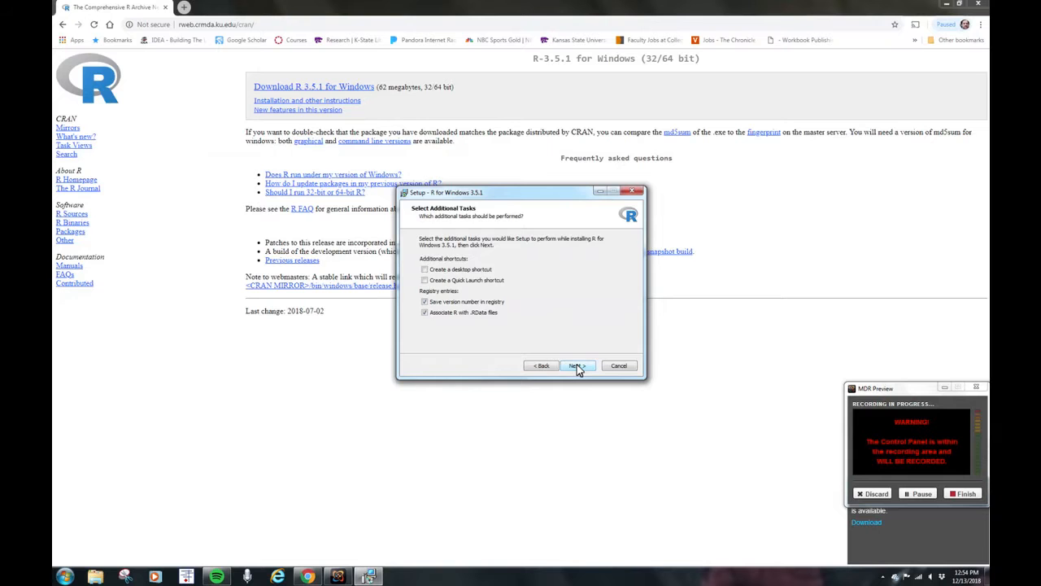
left_click(577, 367)
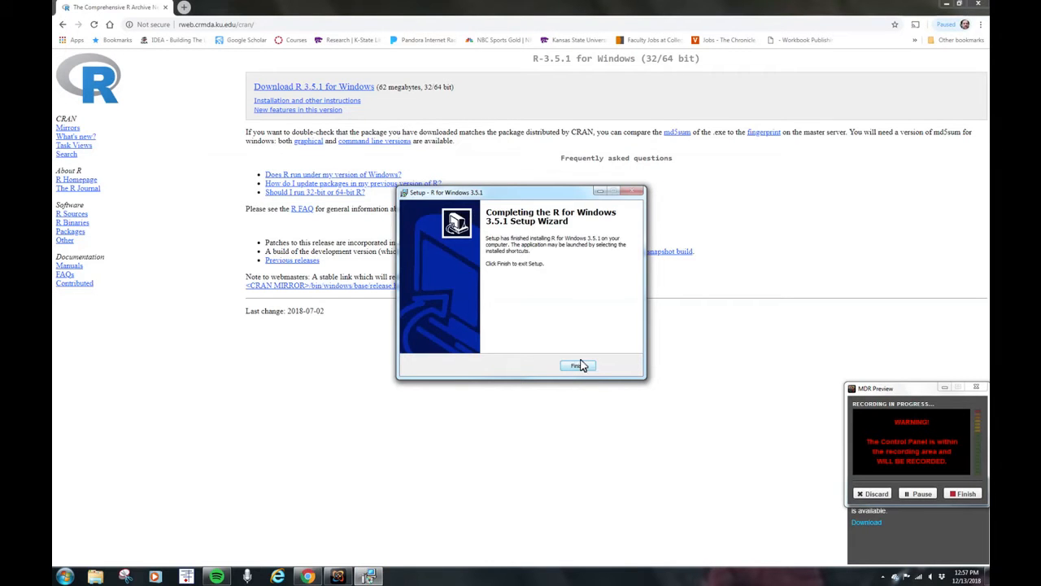
left_click(579, 365)
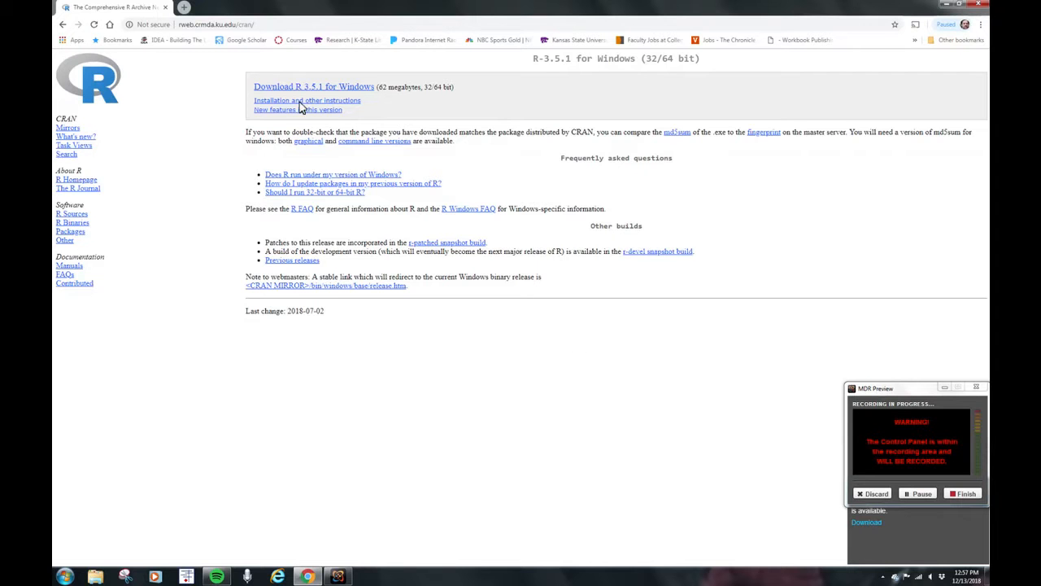
- Search the web for "rstudio"
left_click(269, 27)
type("r")
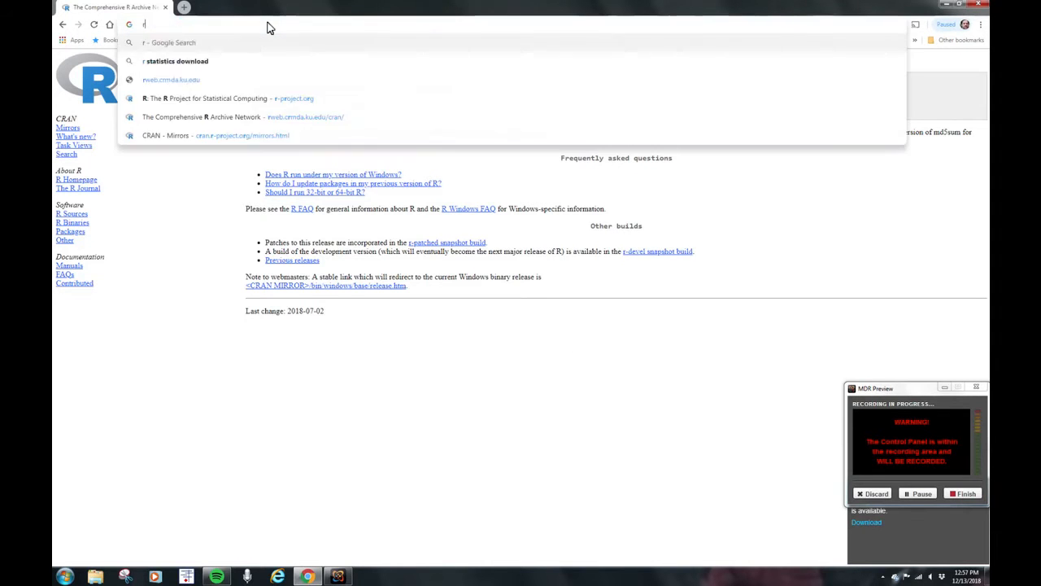
type("studio")
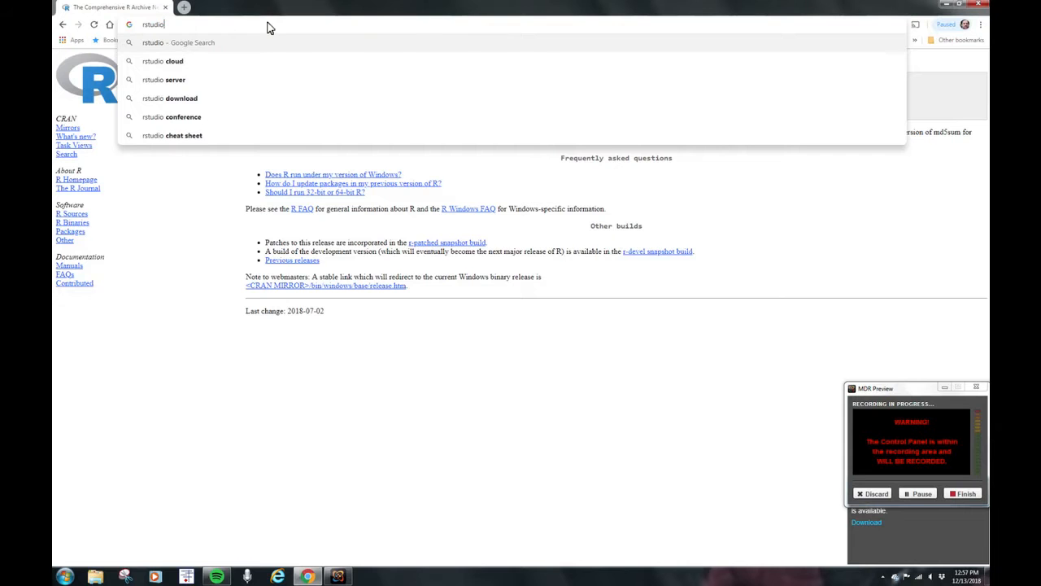
key("Return")
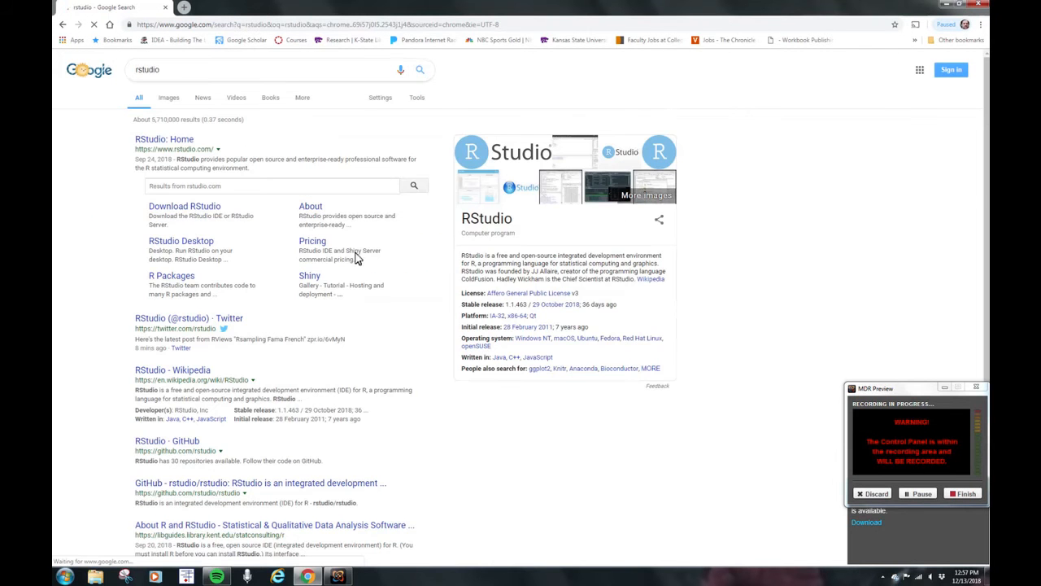
- Open the Download RStudio page and download the free RStudio Desktop 1.1.463 installer for Windows Vista/7/8/10
left_click(193, 210)
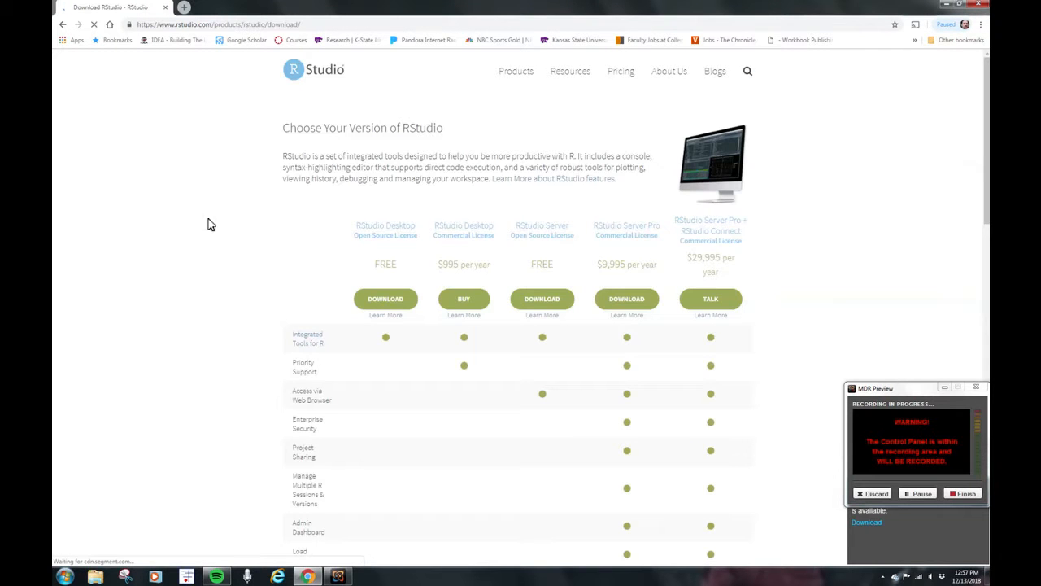
left_click(387, 300)
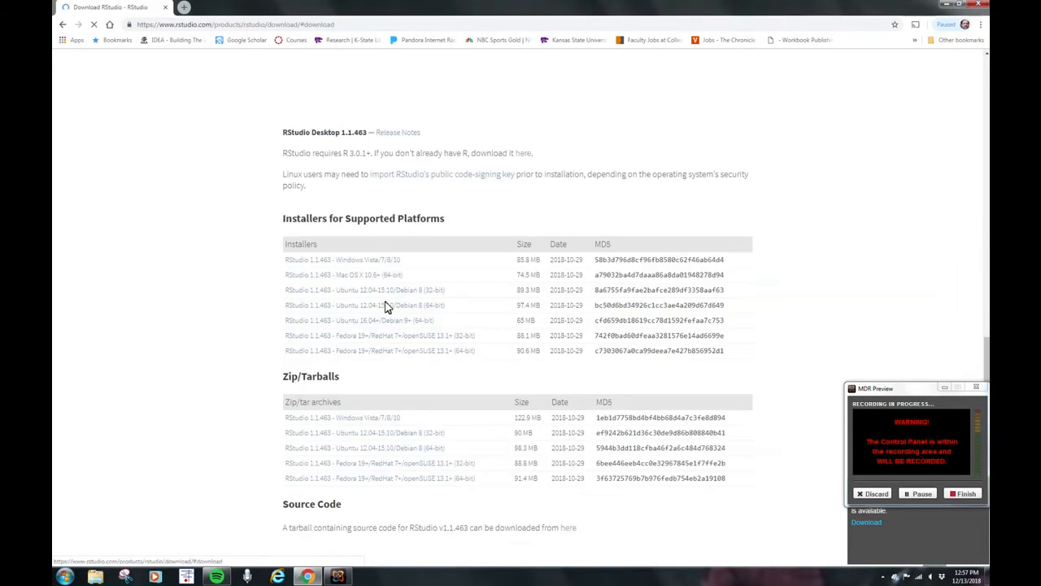
left_click(343, 213)
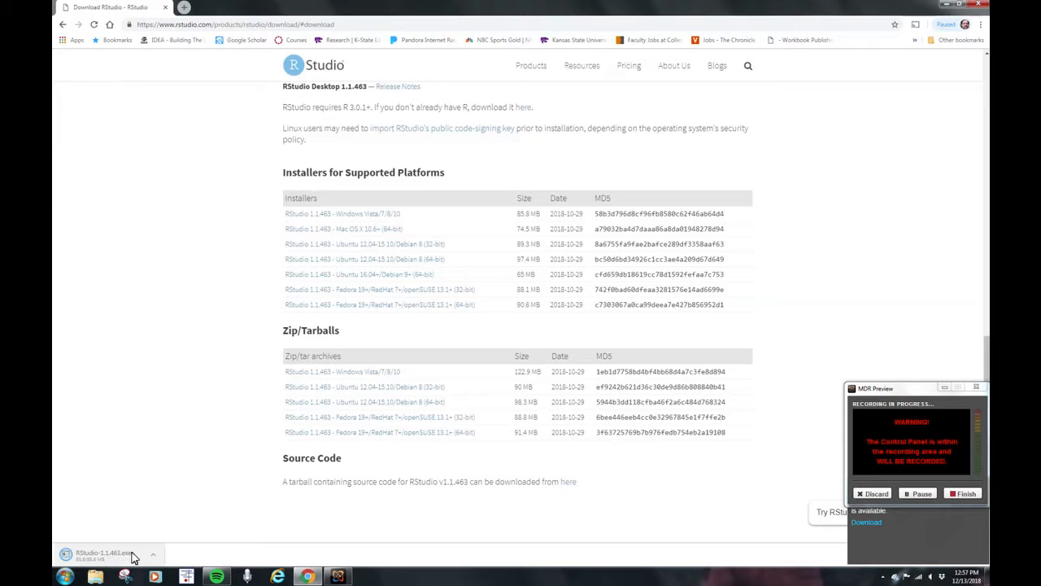
- Run the downloaded RStudio-1.1.463.exe and install RStudio in the default Program Files folder, closing the wizard when finished
left_click(133, 556)
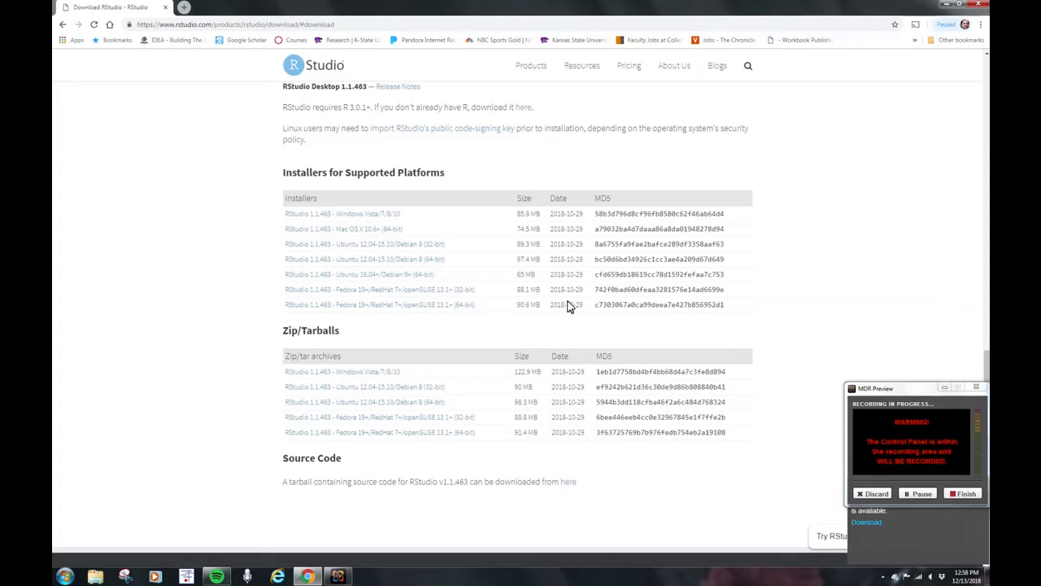
left_click(583, 365)
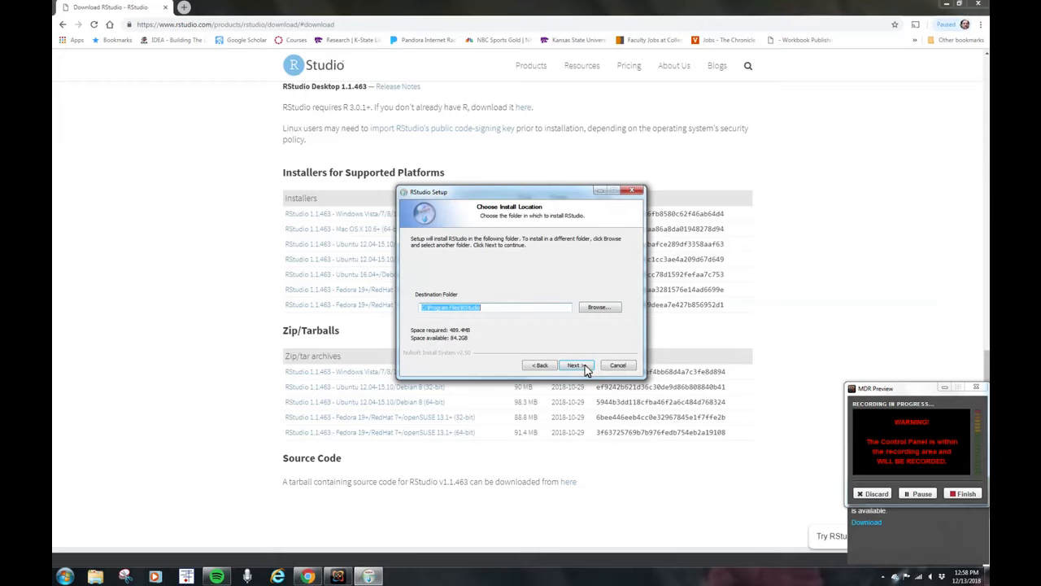
left_click(585, 364)
left_click(585, 364)
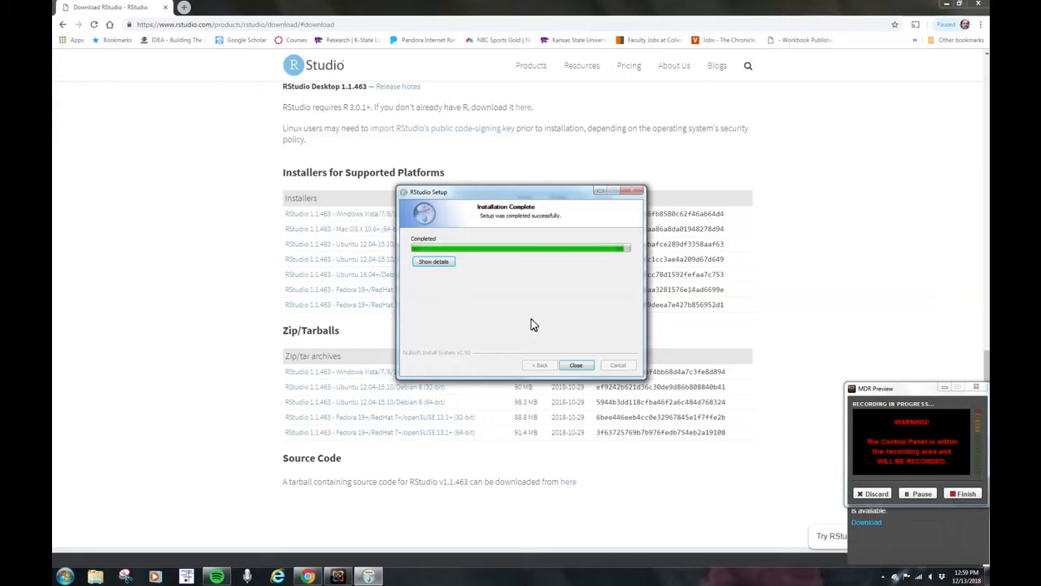
left_click(574, 365)
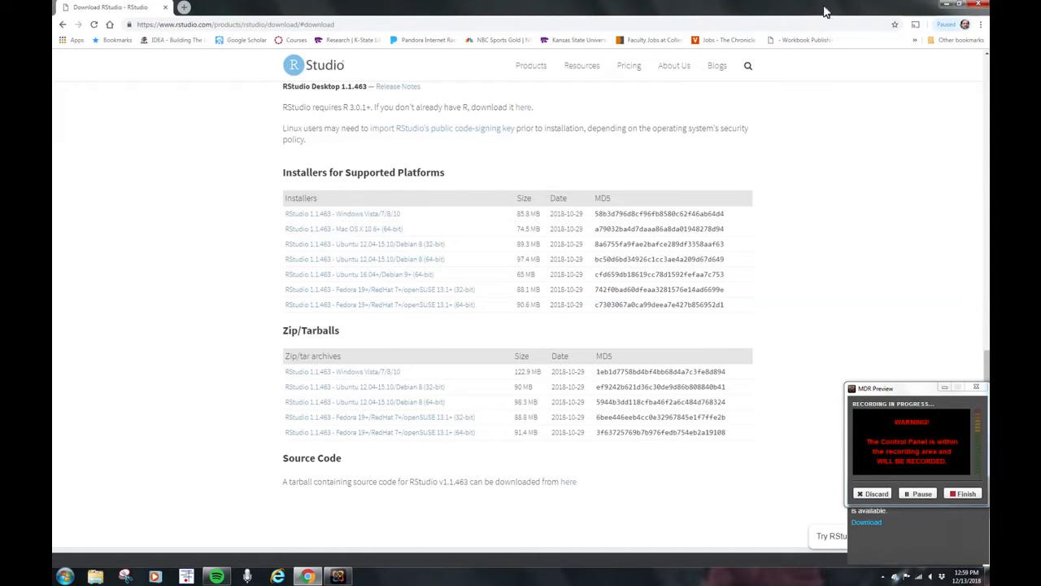
- Minimize the browser and launch RStudio from its folder in the list of installed programs
left_click(960, 9)
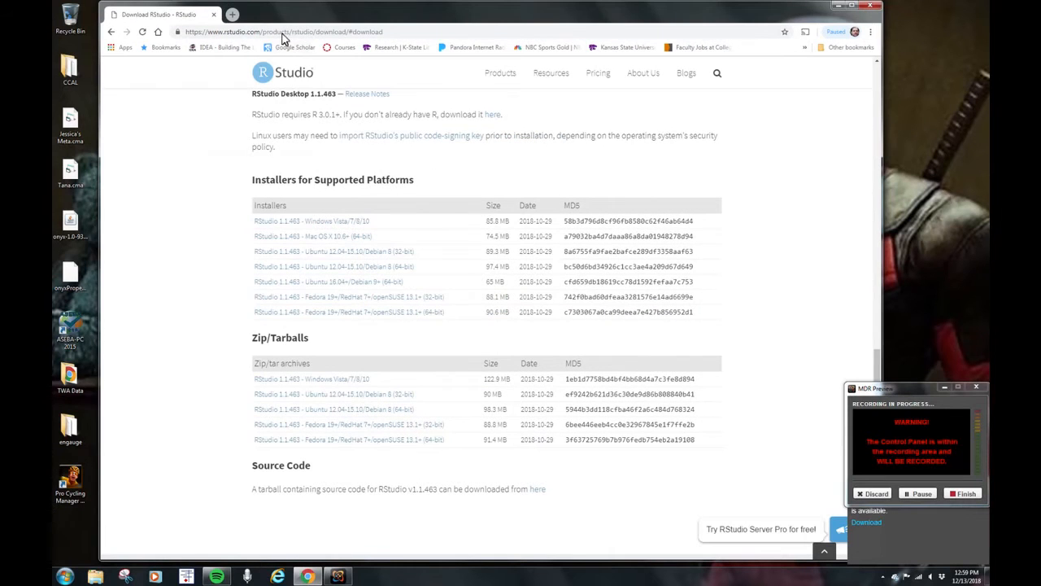
left_click(837, 6)
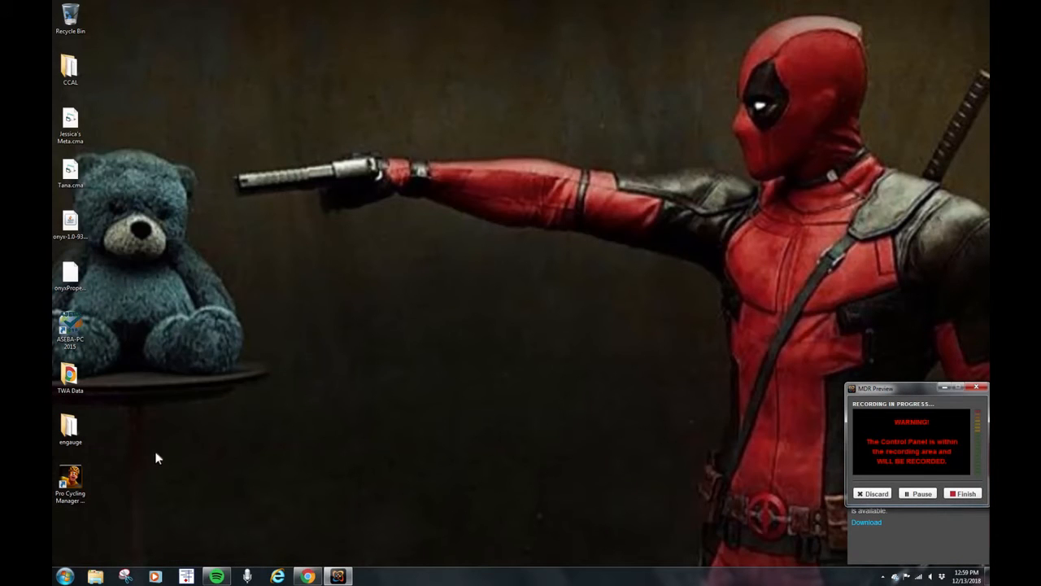
left_click(67, 573)
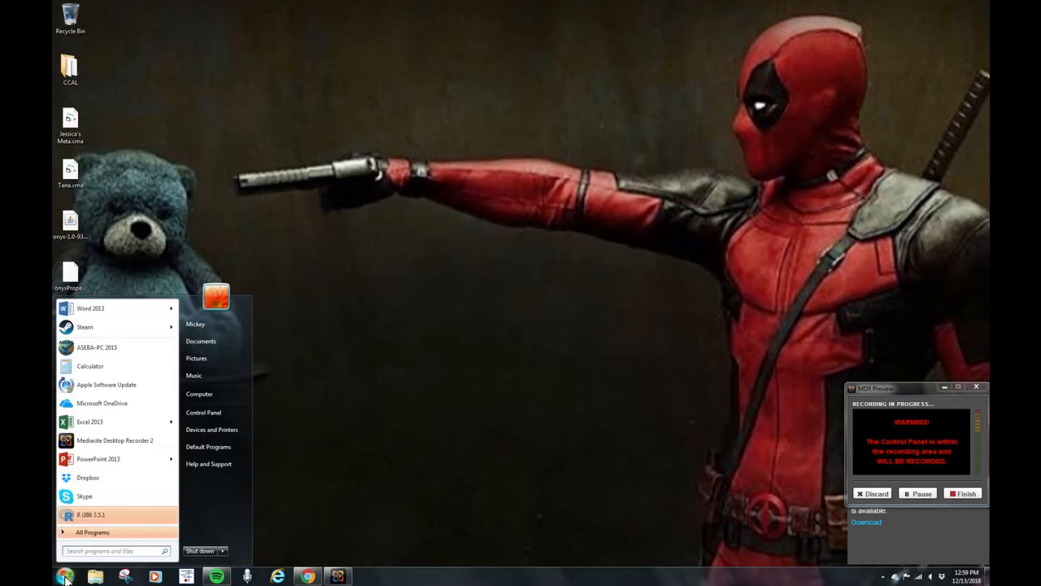
left_click(92, 533)
scroll(98, 488, "down", 8)
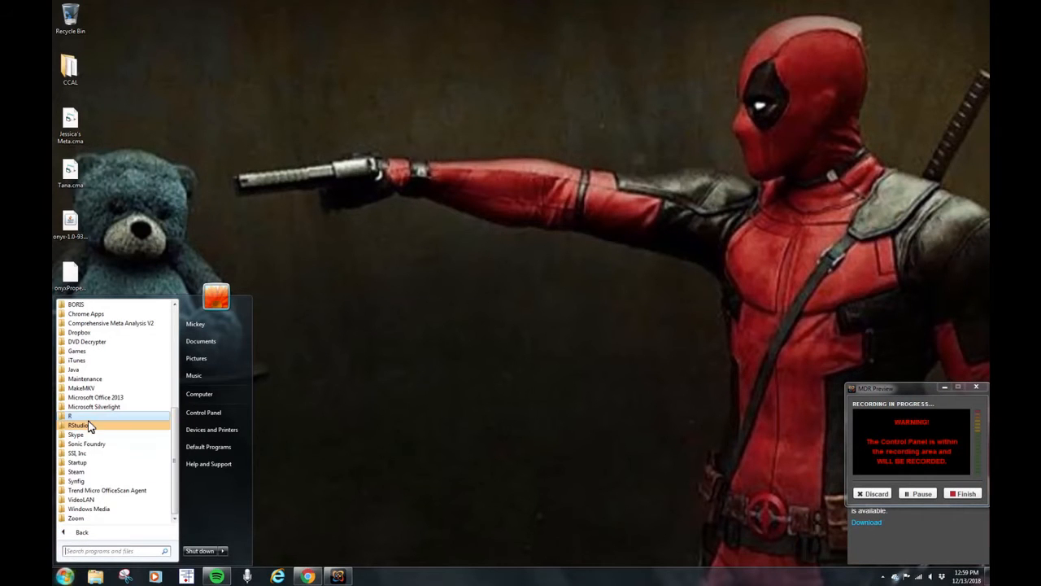
left_click(78, 424)
left_click(87, 436)
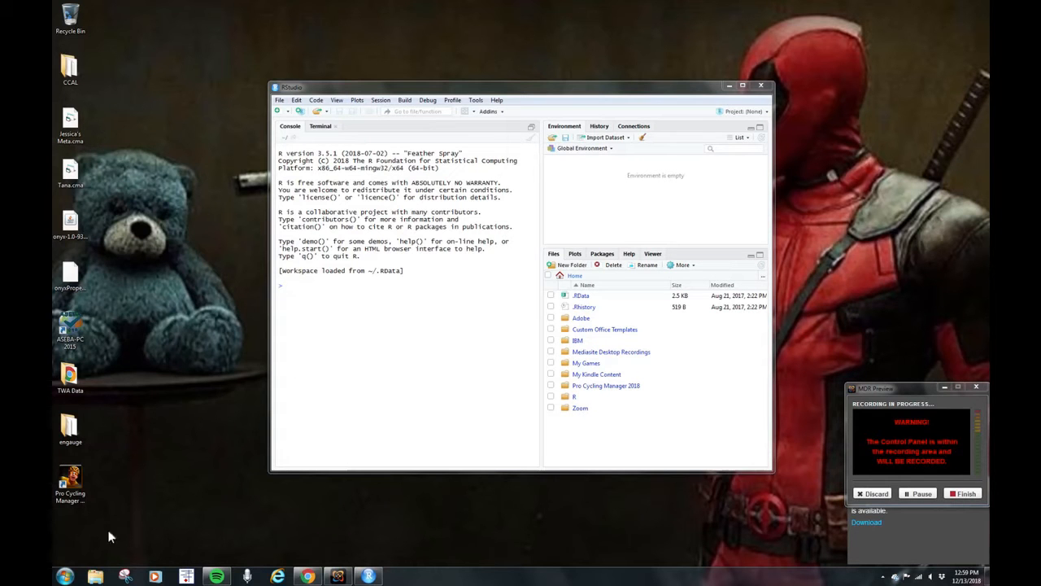
- Launch the 32-bit R i386 3.5.1 console
left_click(59, 577)
left_click(79, 514)
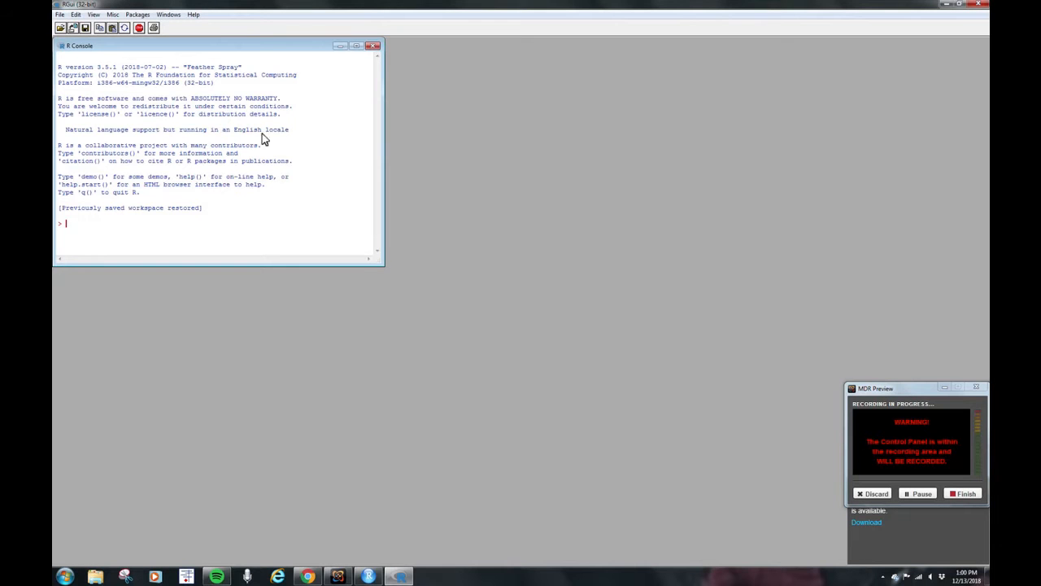
- Close the 32-bit R console and return to RStudio
left_click(979, 8)
left_click(534, 319)
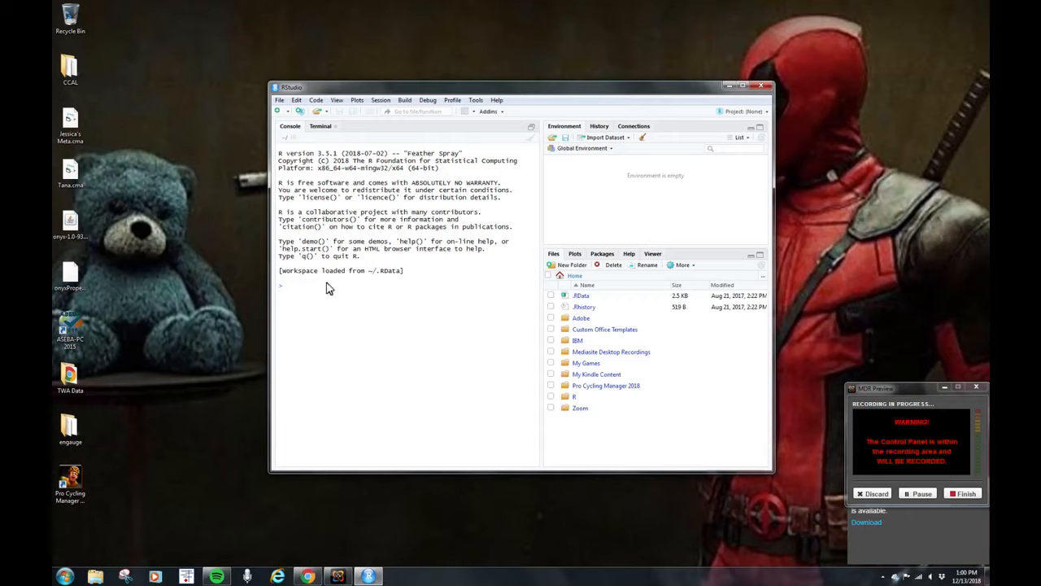
- Install the Rcmdr package from the CRAN repository into the default 3.5 library, with dependencies included
left_click(603, 255)
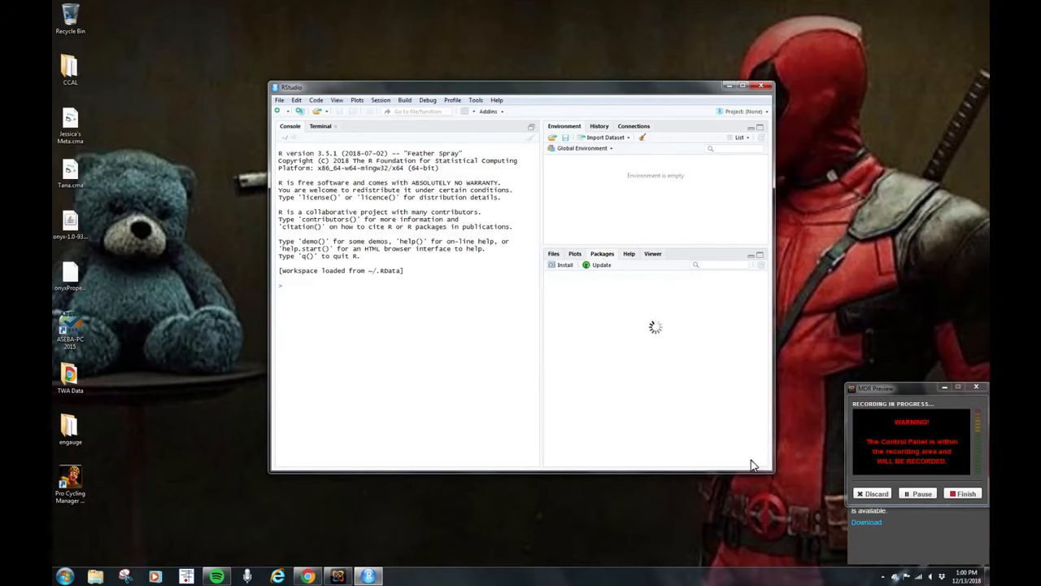
left_click_drag(764, 313, 786, 280)
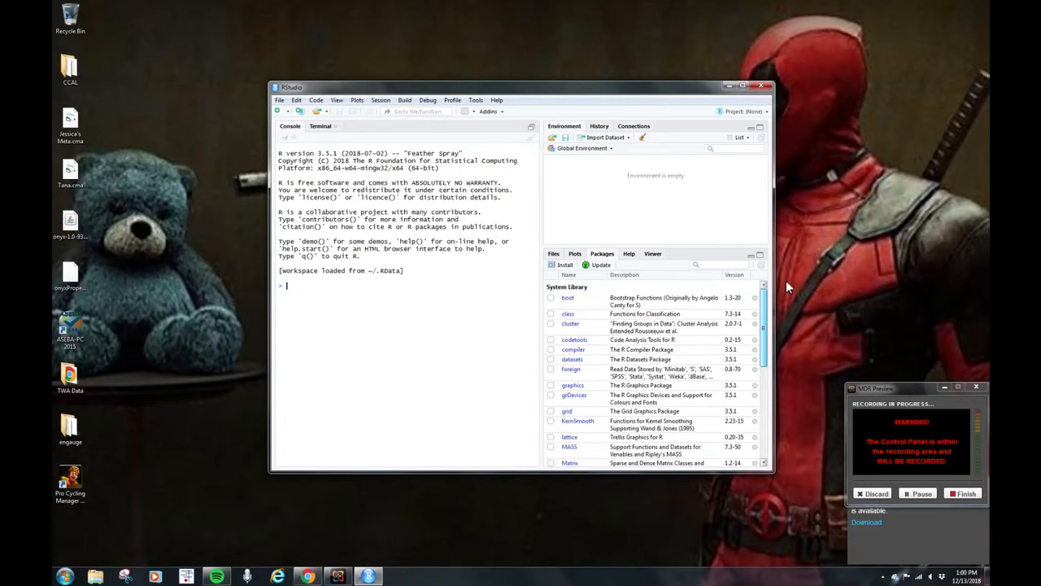
left_click(560, 267)
type("Rcmdr")
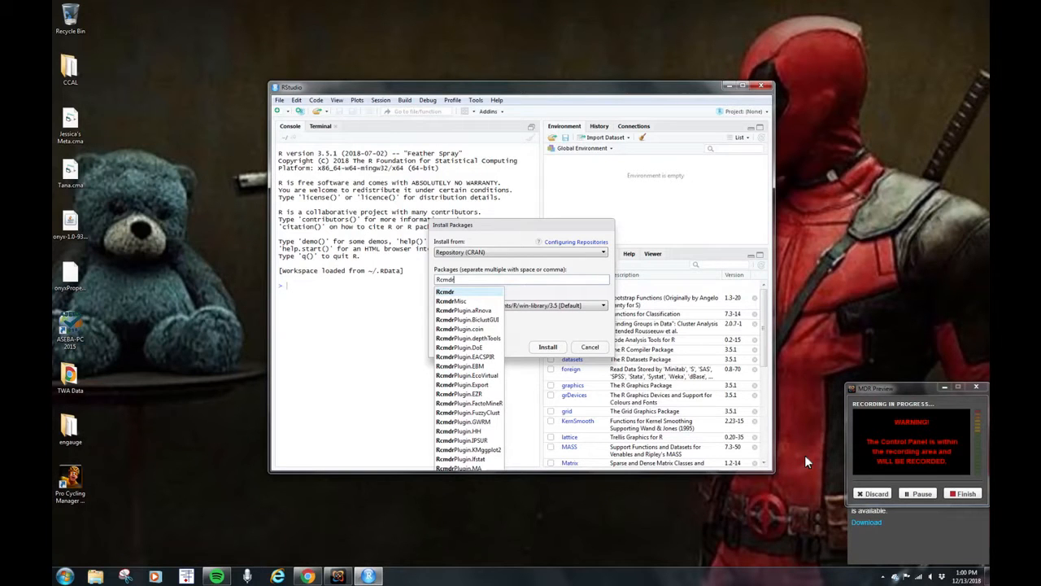
left_click(569, 327)
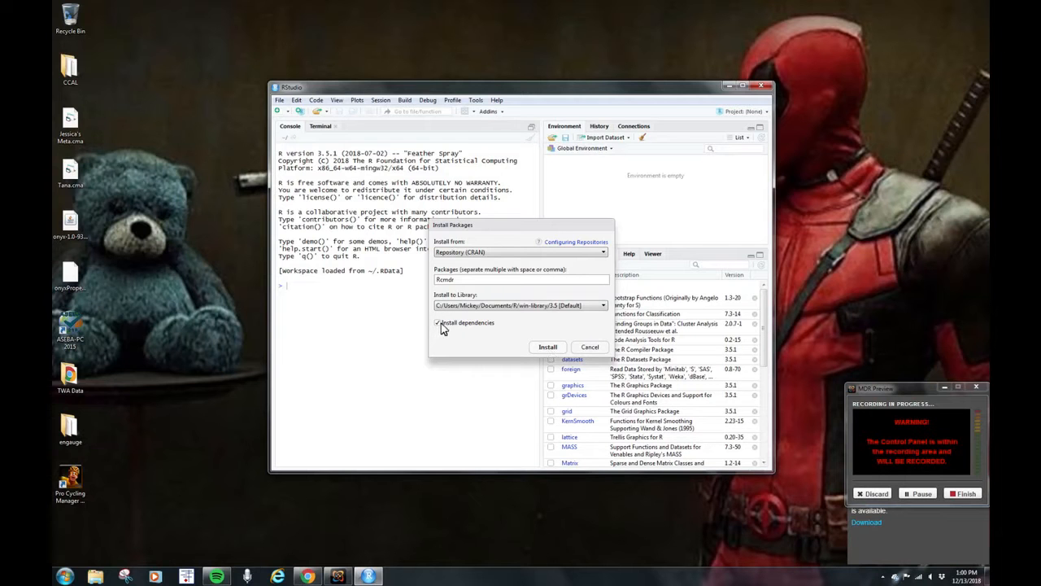
left_click(541, 347)
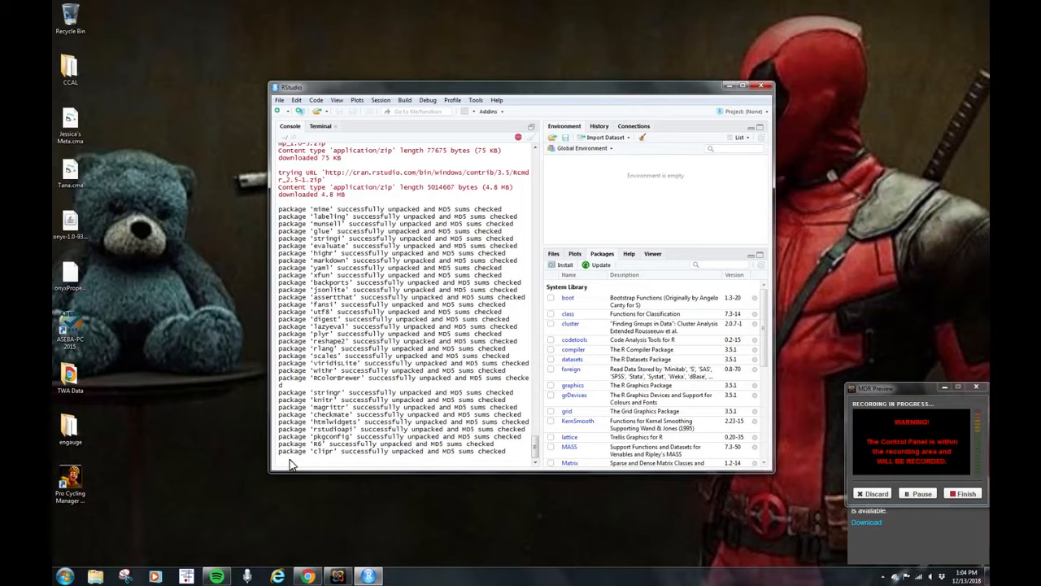
left_click_drag(762, 327, 764, 454)
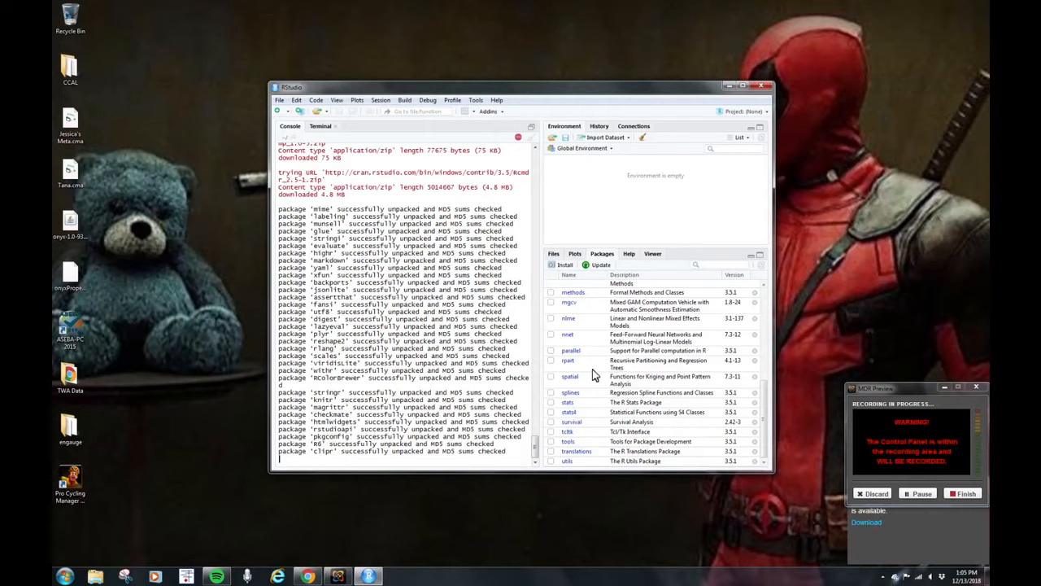
left_click(921, 493)
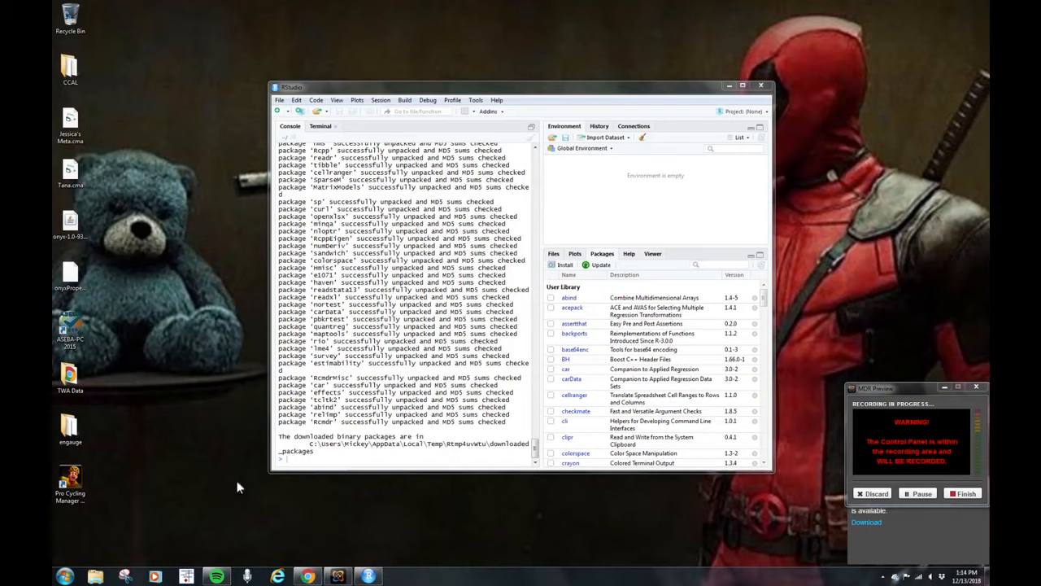
- Load the Rcmdr package from the user library and install the missing packages it uses from CRAN
left_click(308, 462)
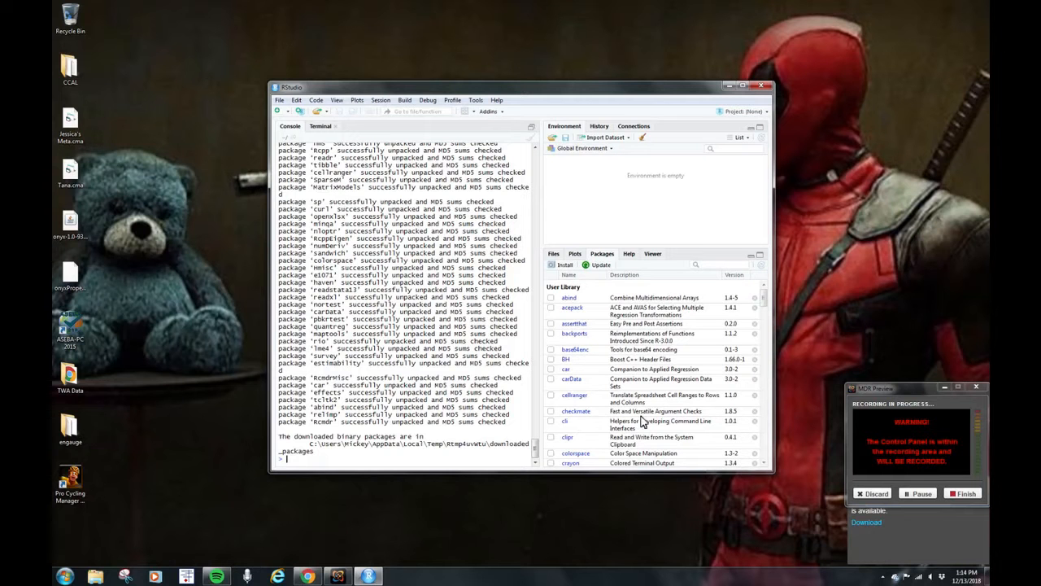
scroll(606, 402, "down", 15)
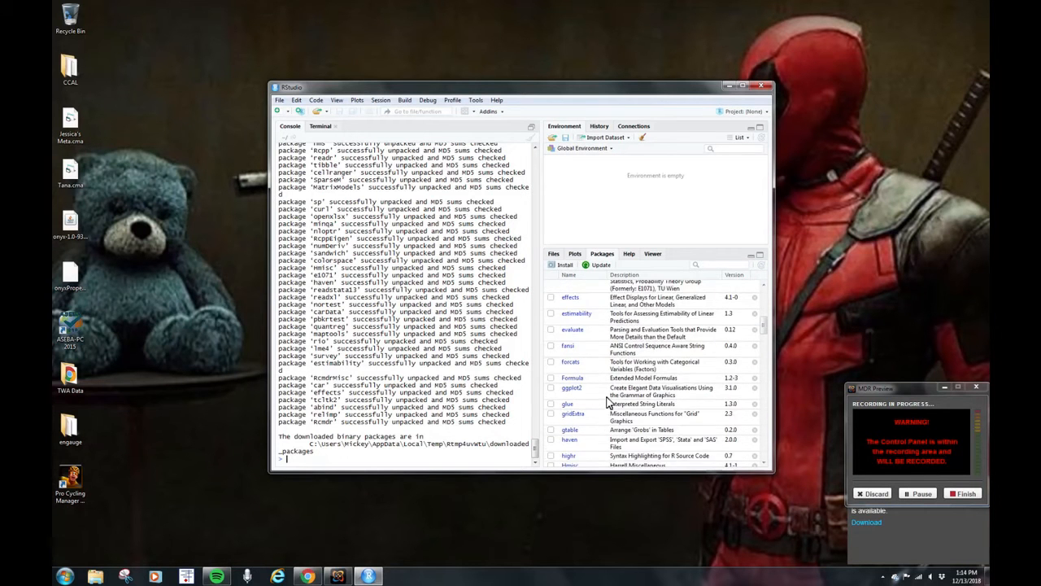
scroll(606, 402, "up", 1)
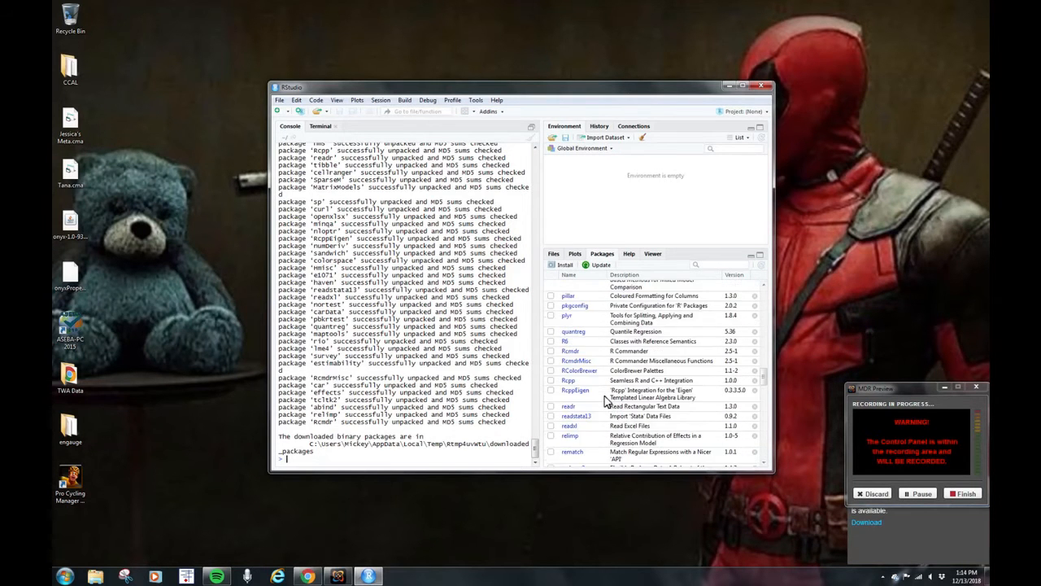
left_click(551, 351)
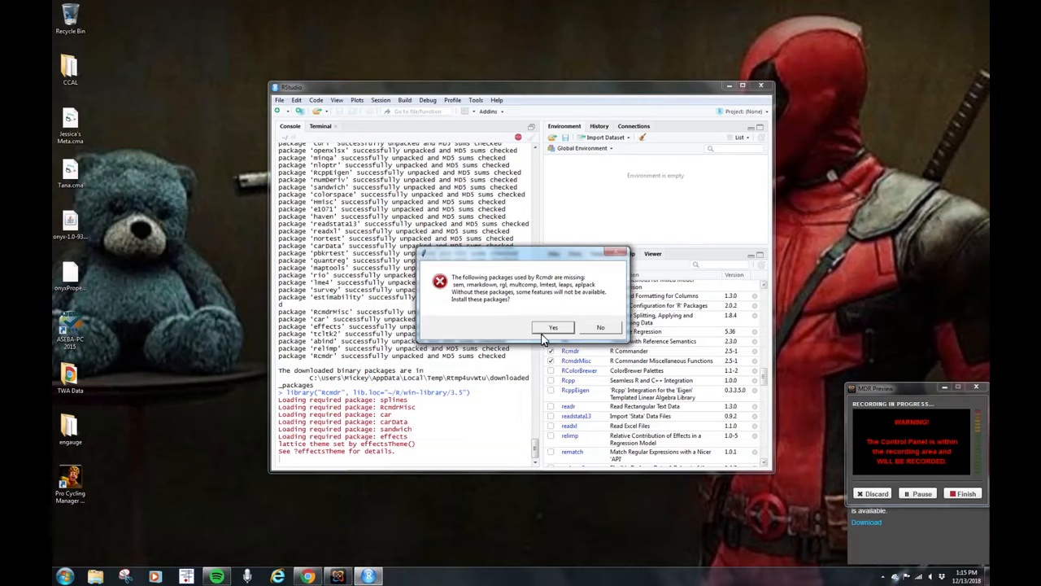
left_click(543, 330)
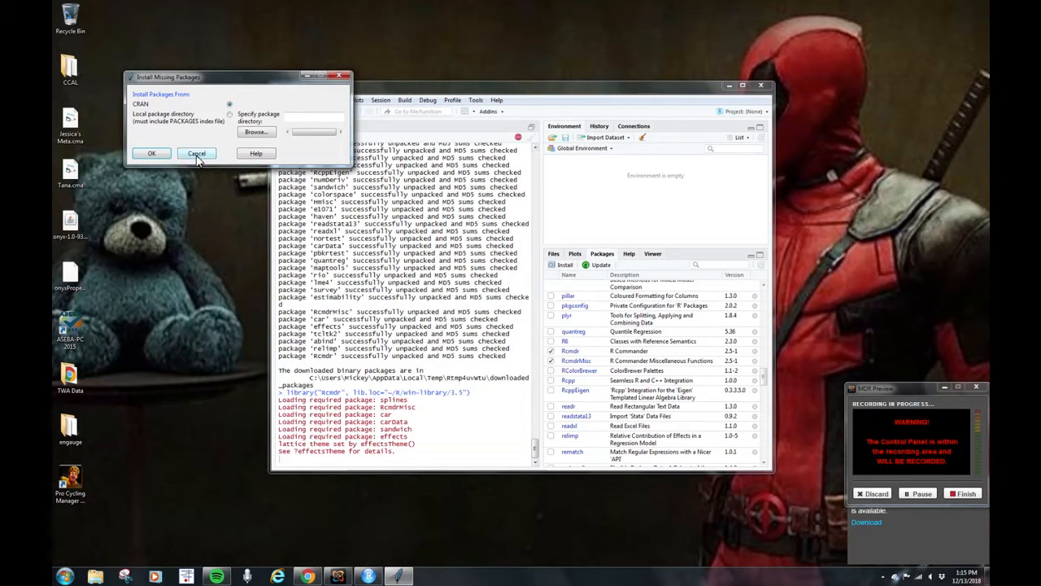
left_click(150, 153)
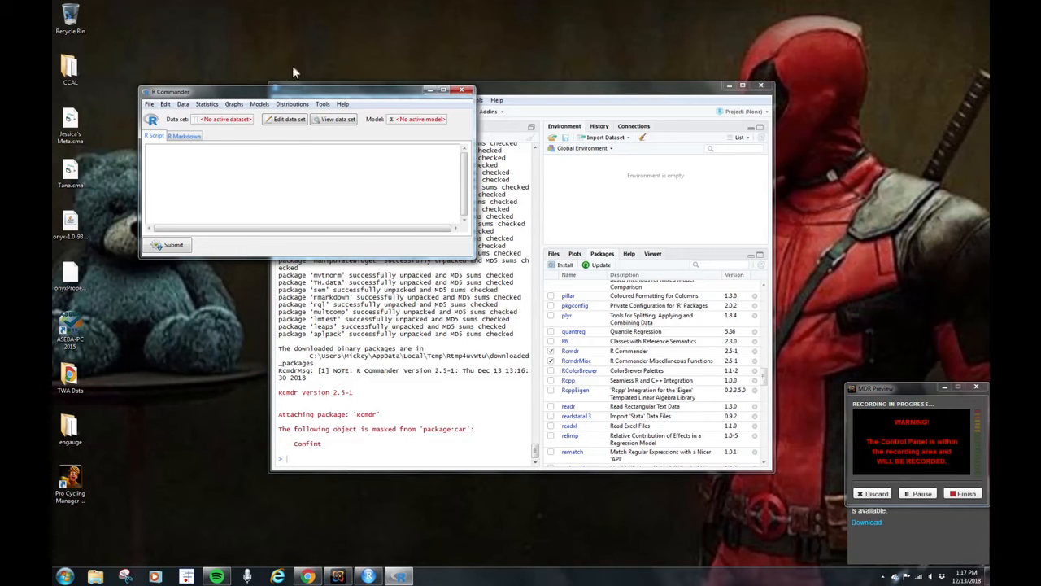
- Reposition and enlarge the R Commander window, and examine its data import, statistics and model commands
left_click_drag(291, 92, 384, 34)
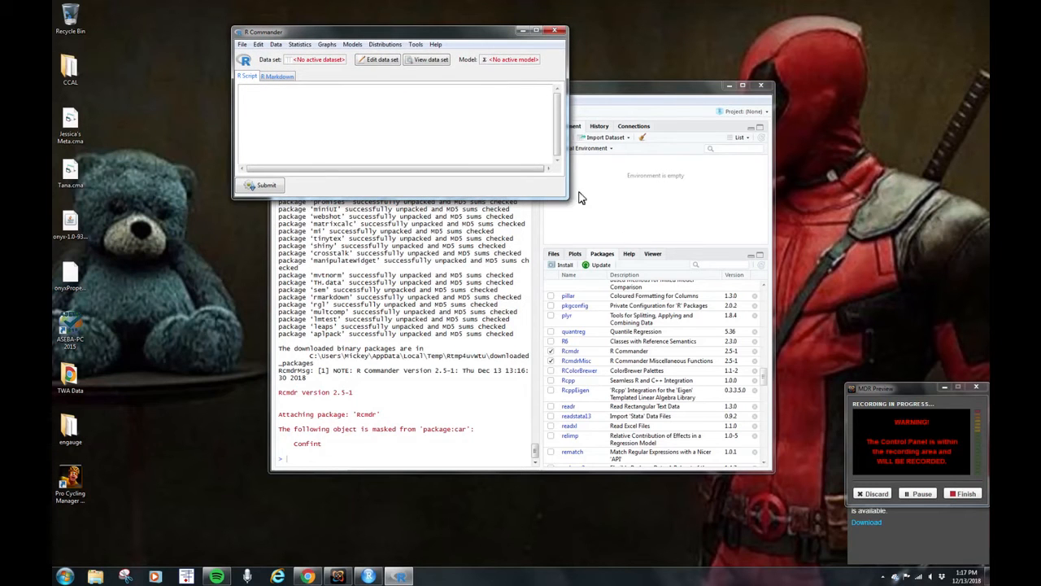
left_click_drag(563, 199, 762, 431)
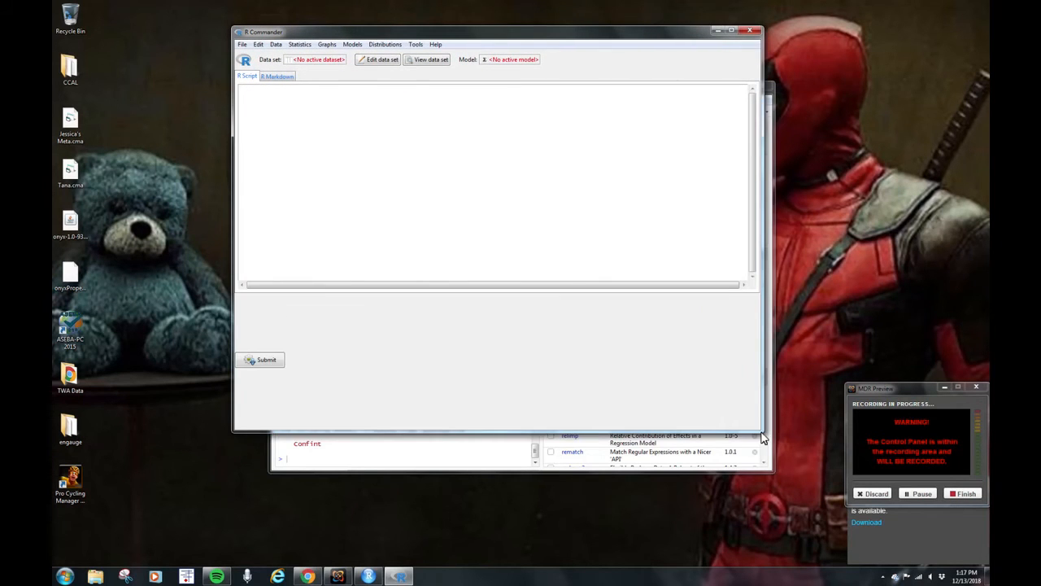
left_click(277, 46)
mouse_move(305, 90)
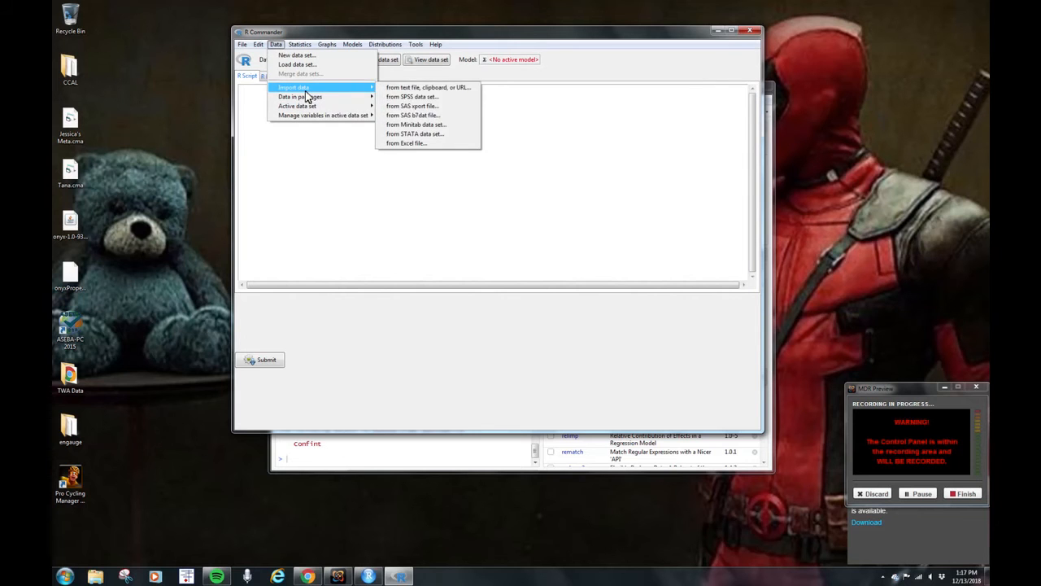
left_click(300, 44)
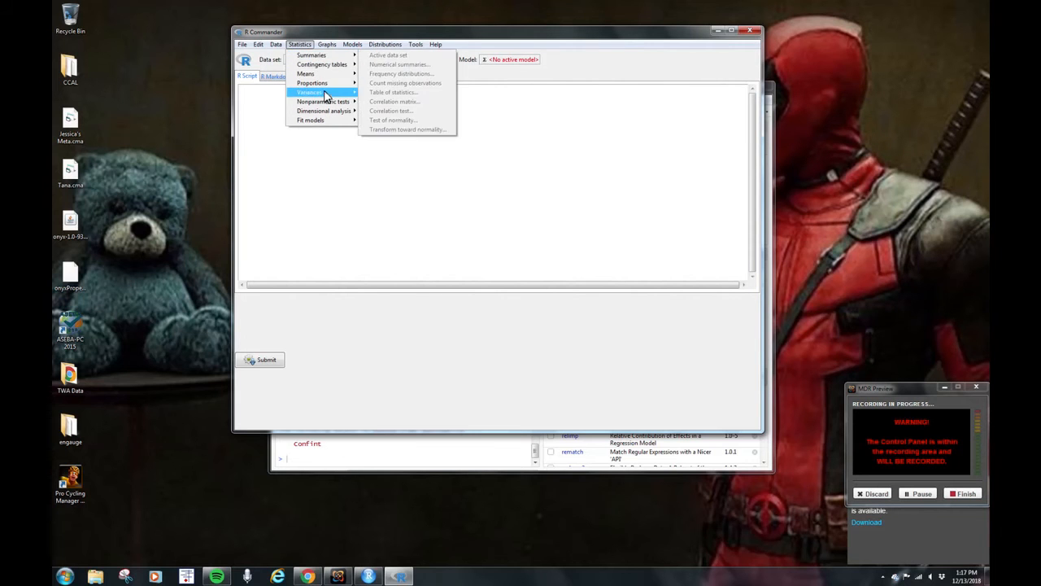
mouse_move(341, 40)
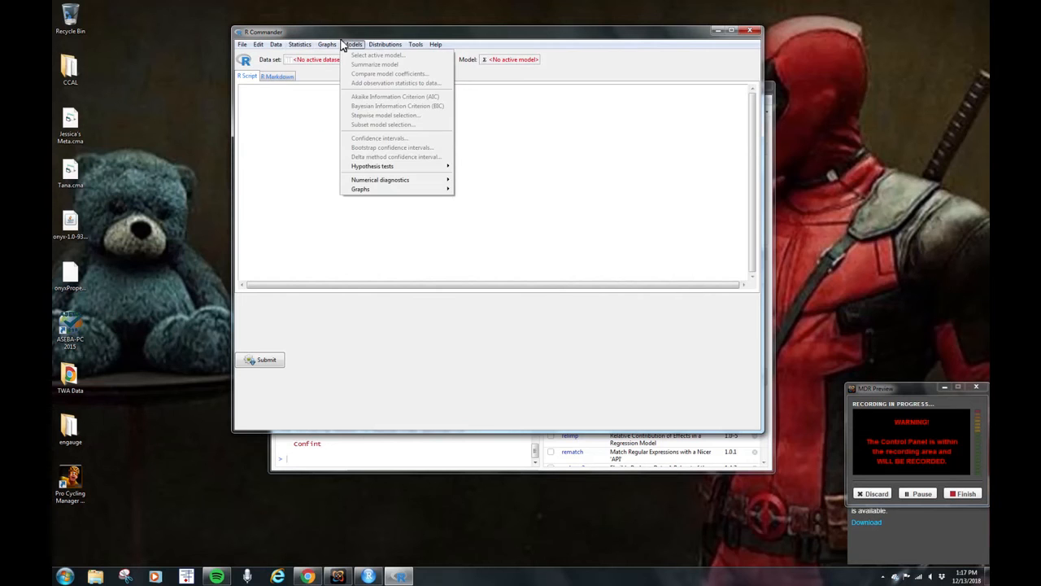
left_click(684, 225)
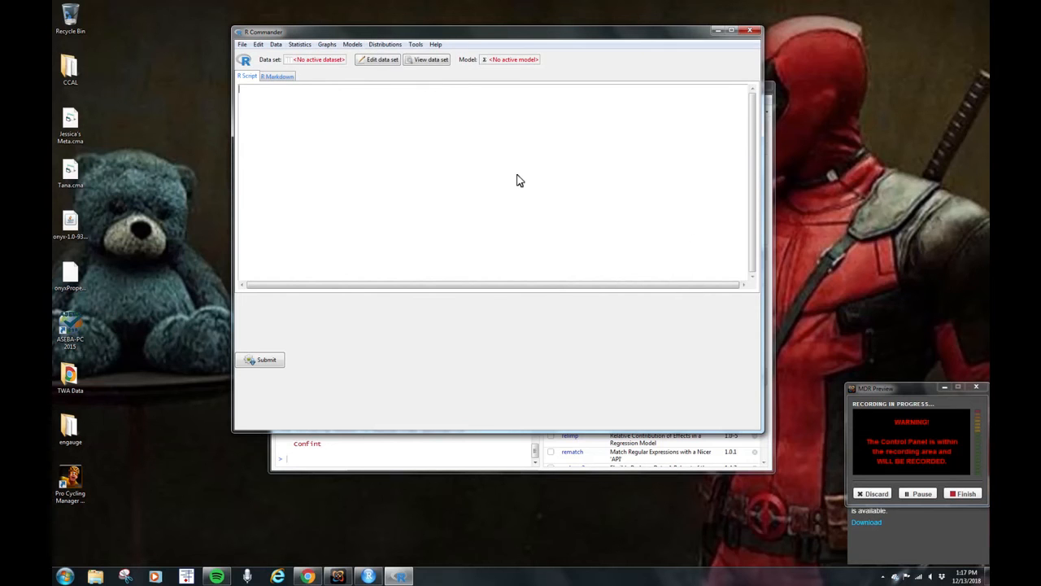
- Close R Commander and return to RStudio
left_click(749, 30)
left_click(501, 318)
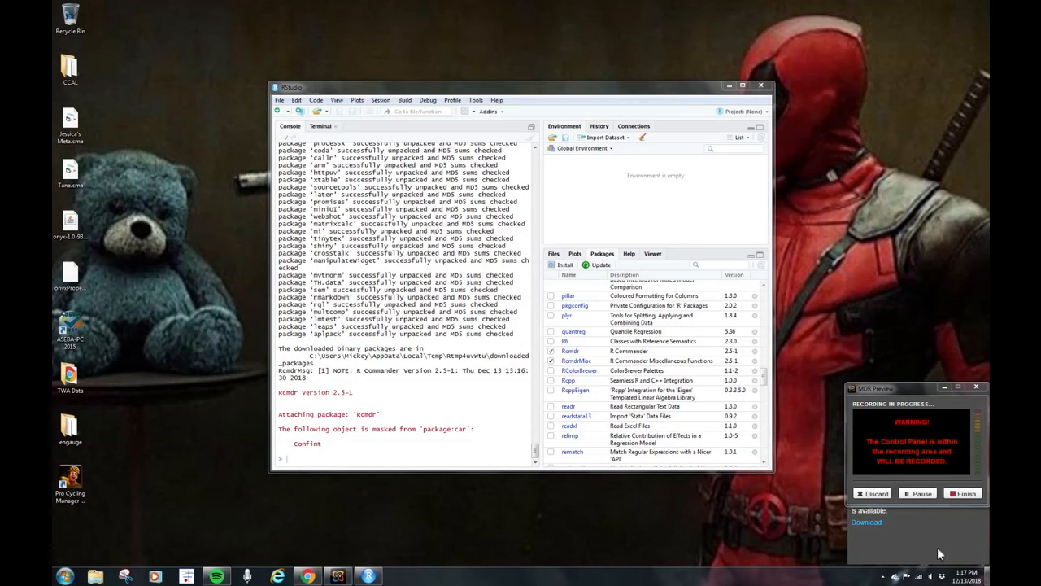